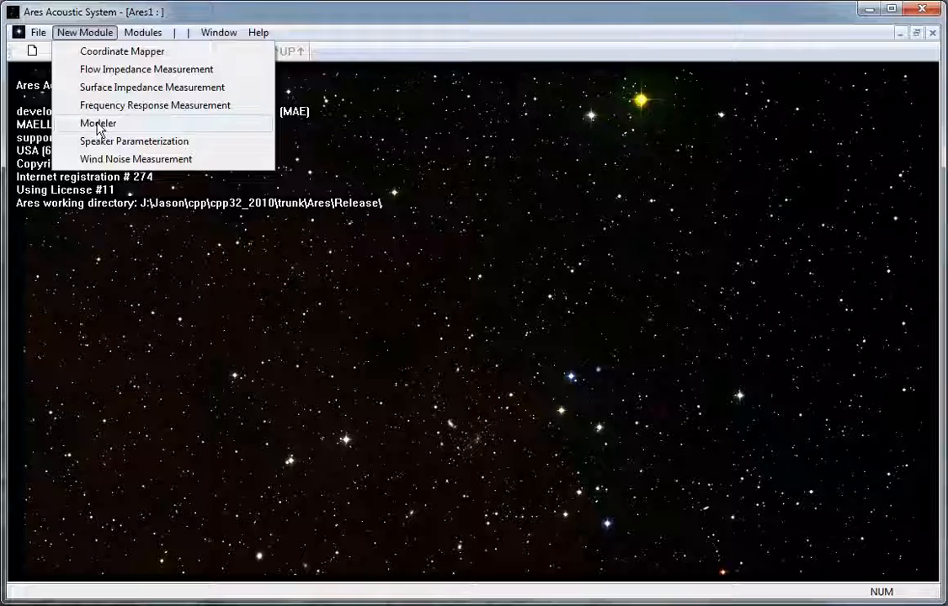
Create a new Modeler module and place an acoustical membrane in the upper middle of the schematic.
click(98, 124)
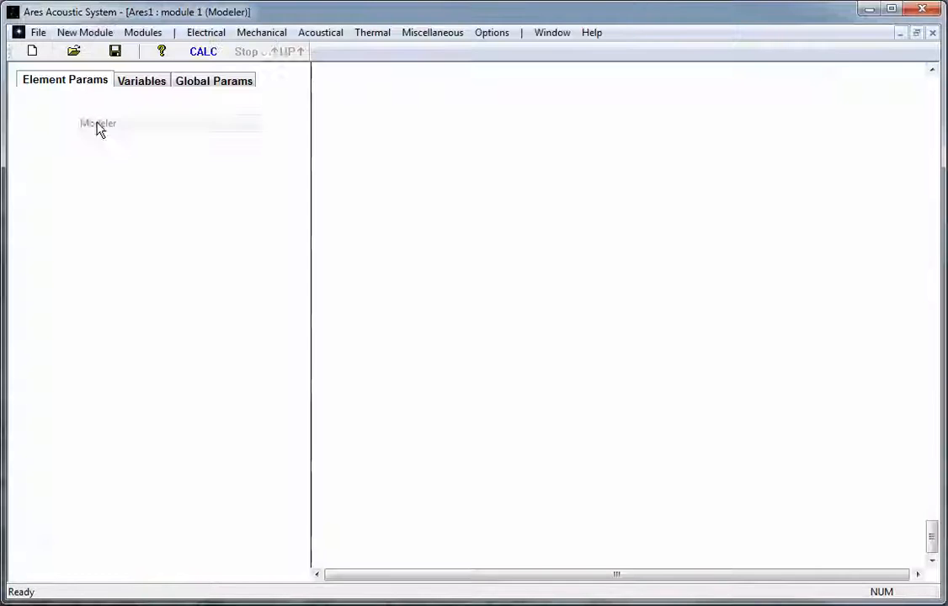
click(321, 34)
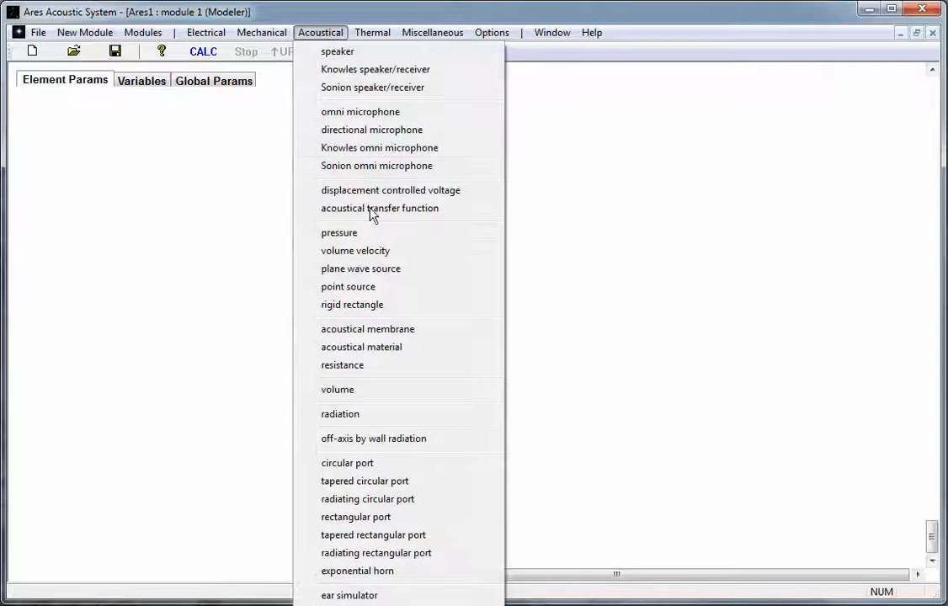
click(386, 331)
click(537, 234)
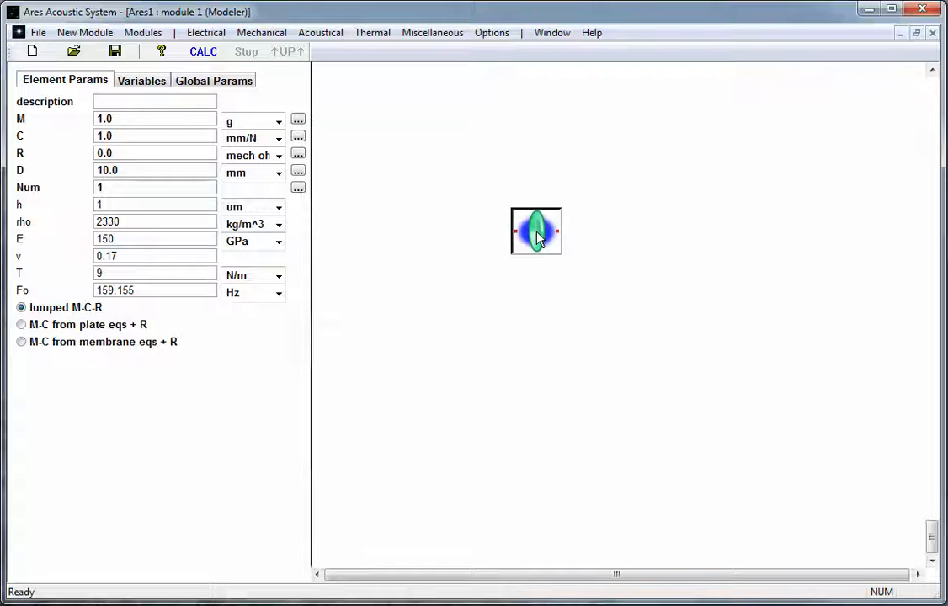
Add the down-arrow acoustical ground element below and beside the membrane, and wire it to the membrane's right-hand node.
click(321, 34)
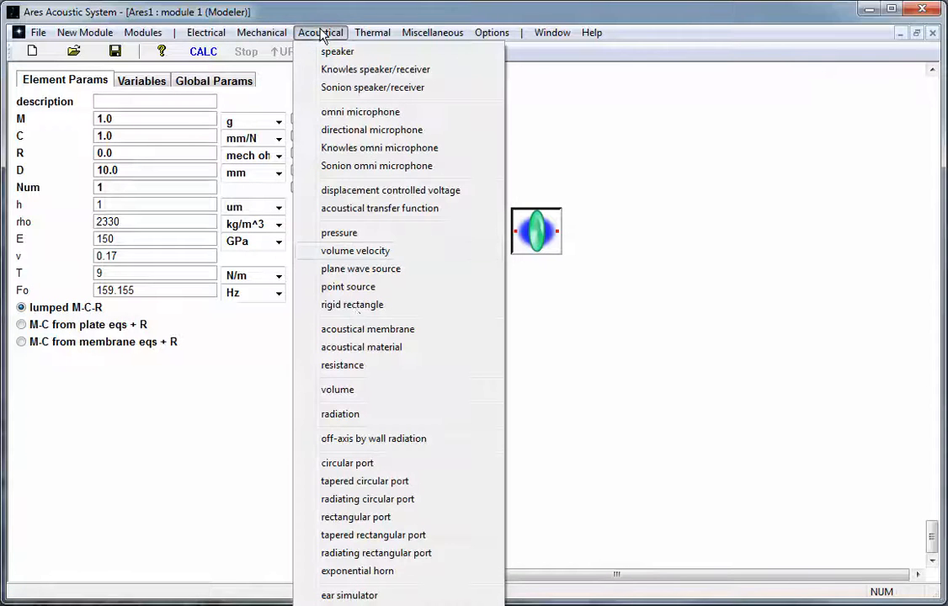
click(353, 604)
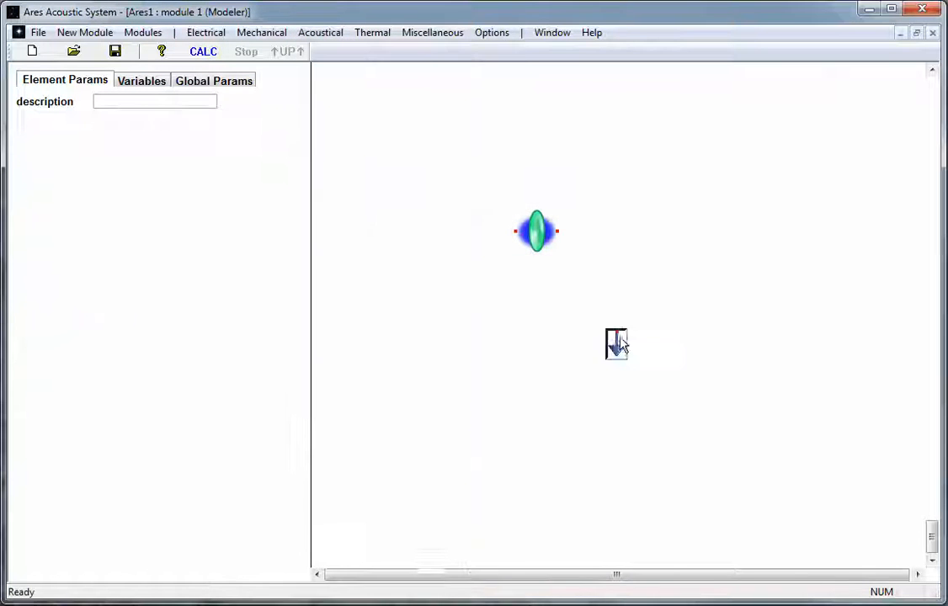
click(591, 288)
click(591, 277)
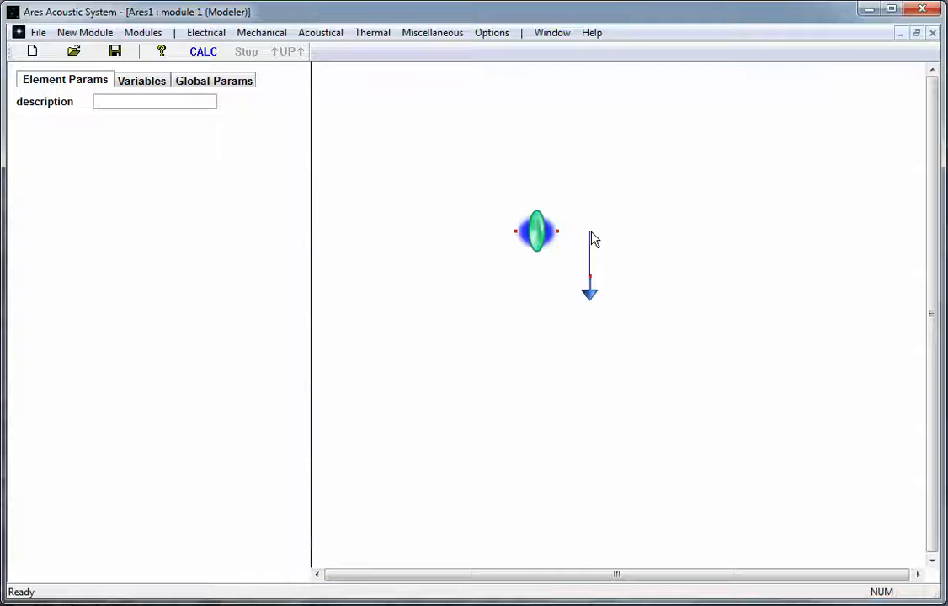
click(525, 243)
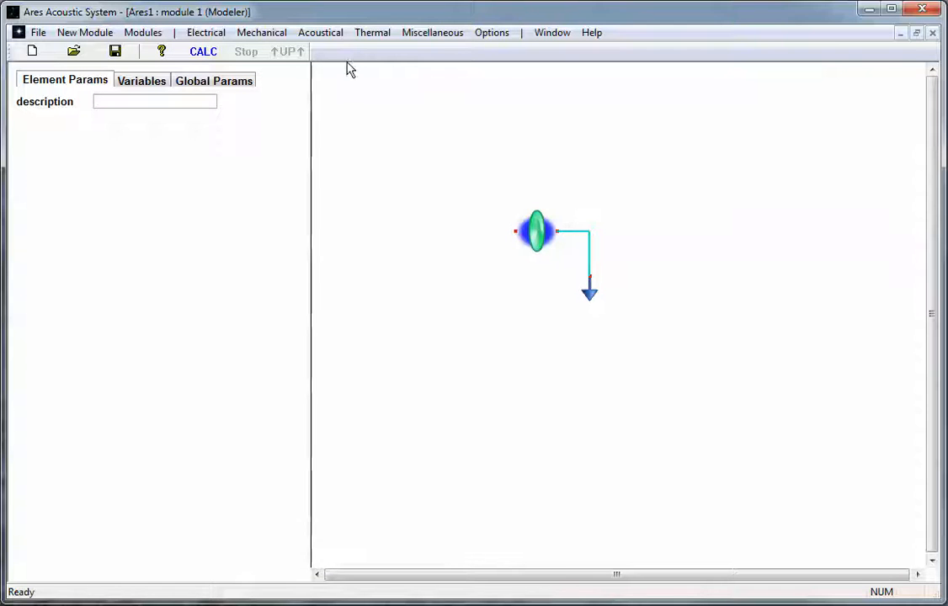
Add a pressure source, wire it to the membrane's left-hand node, and calculate the model.
click(318, 32)
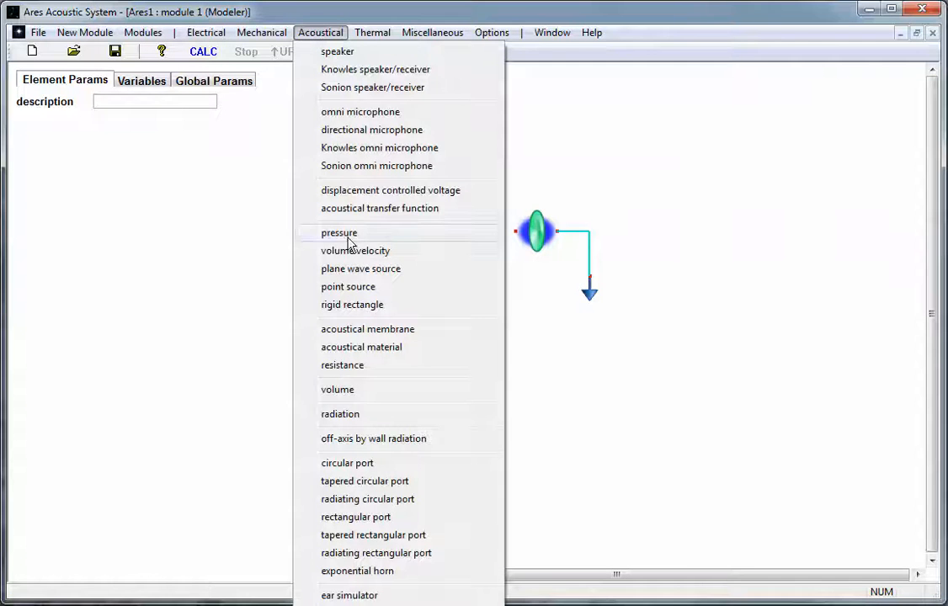
click(321, 235)
click(395, 279)
click(397, 263)
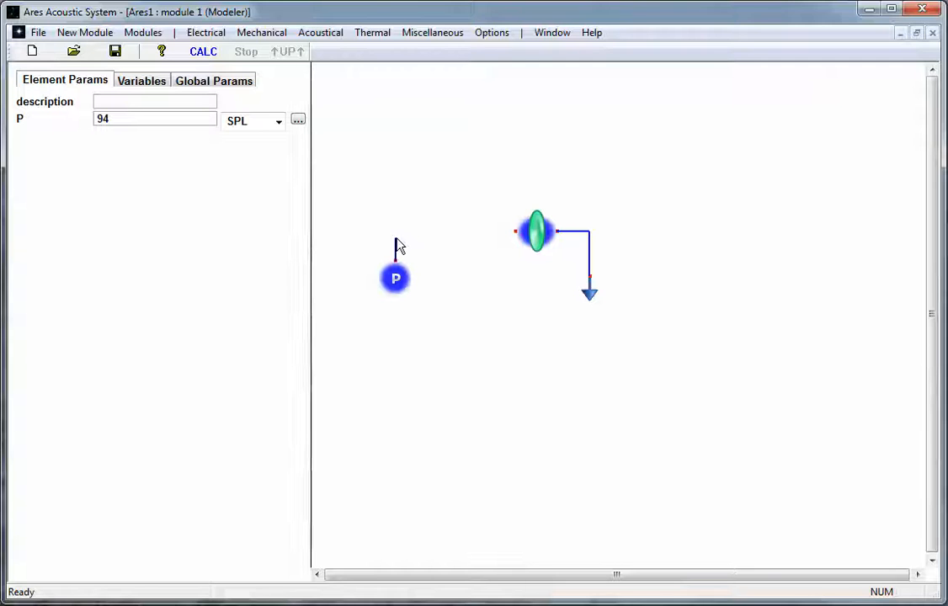
click(516, 232)
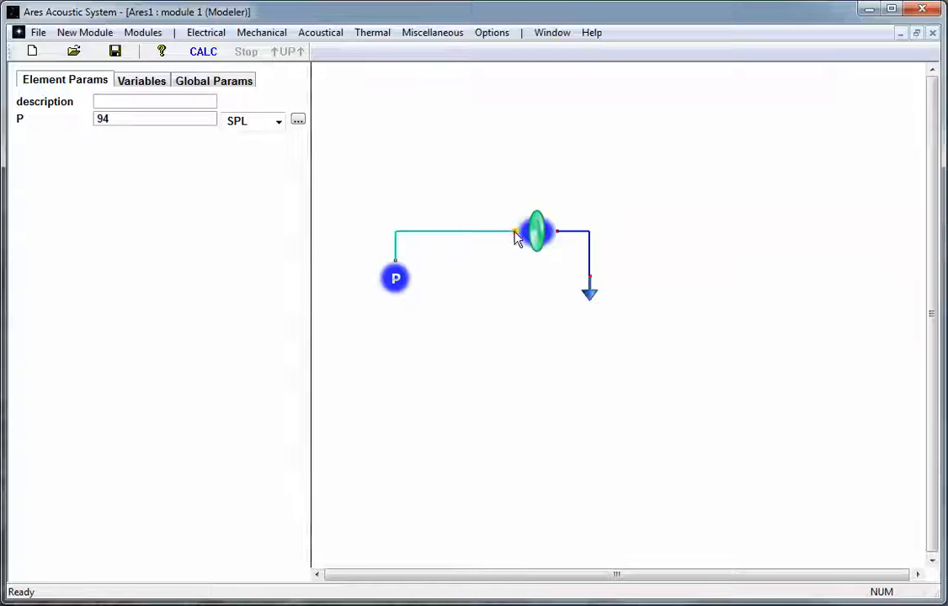
click(203, 52)
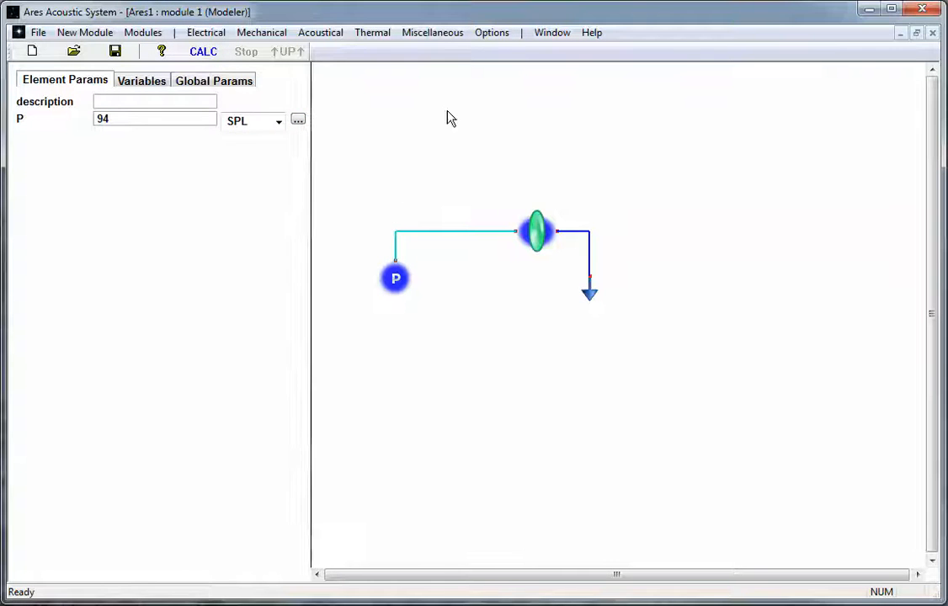
Place a graph element below the circuit and connect it to the membrane's input node on the pressure source side.
click(442, 34)
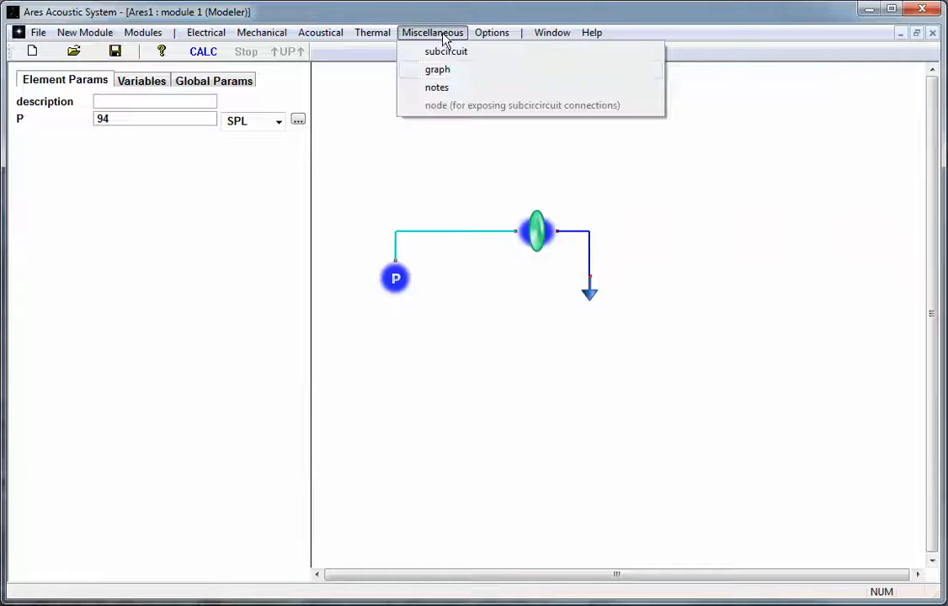
click(458, 74)
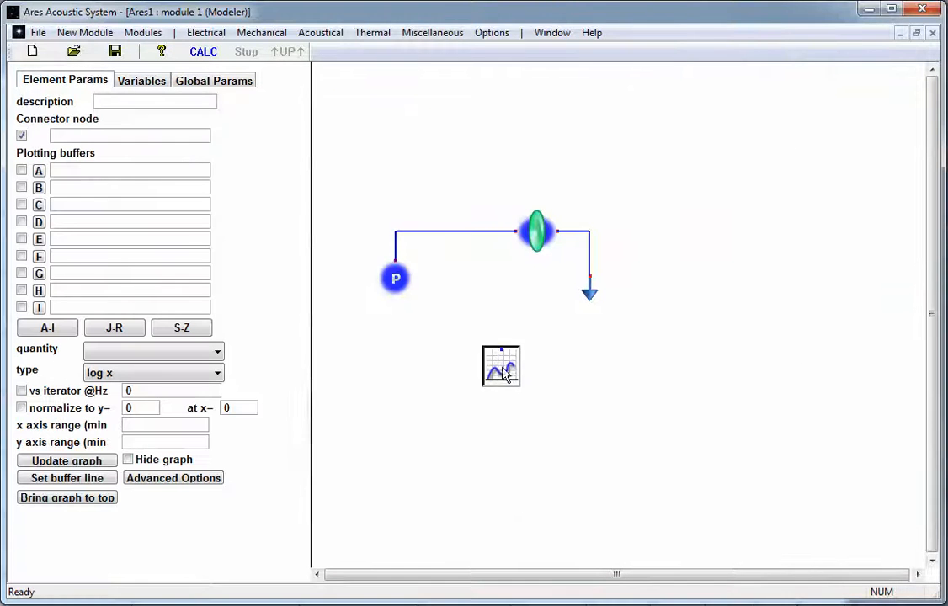
click(495, 372)
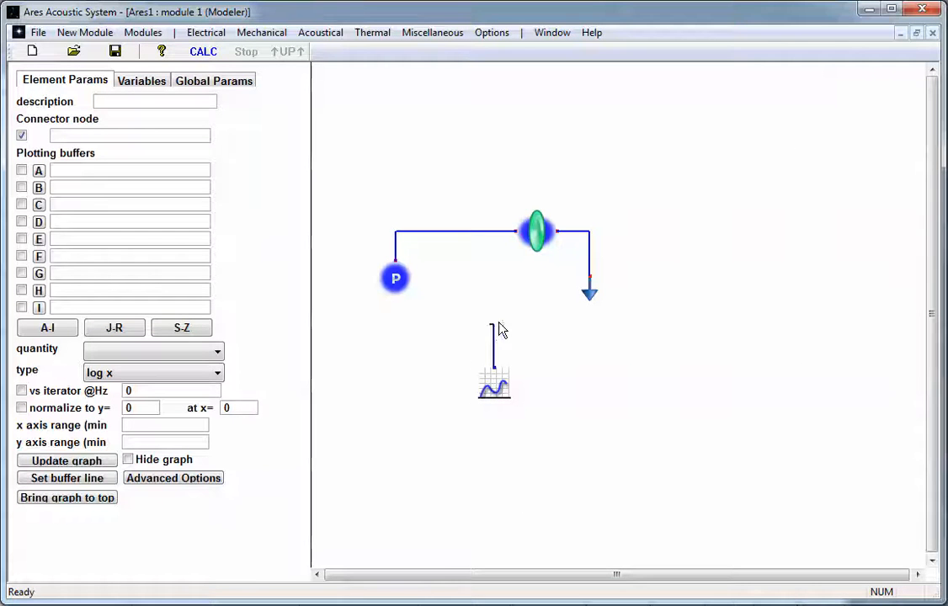
click(517, 233)
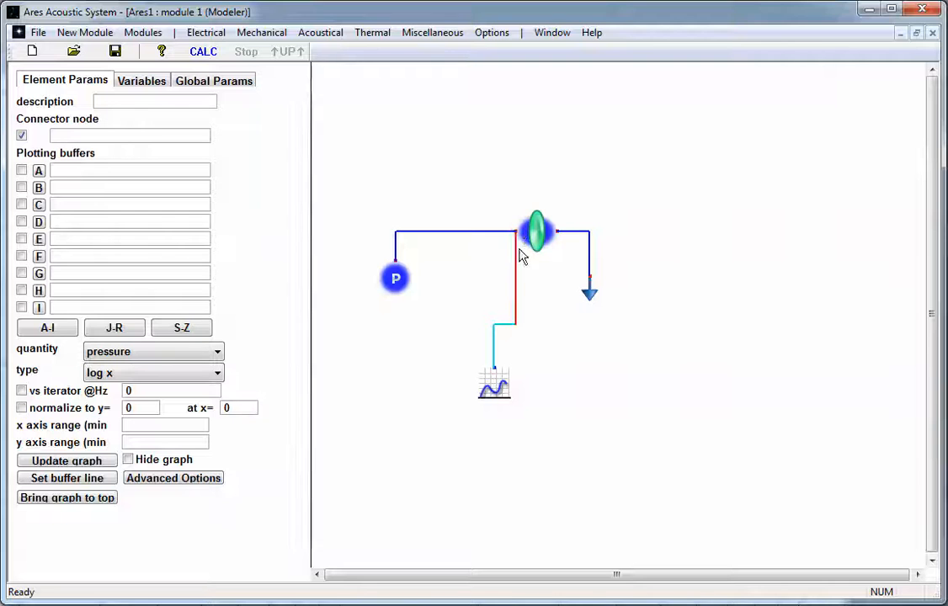
Display the graph element's pressure plot, resize its window so the frequency axis fits on screen, and return to the schematic.
click(537, 236)
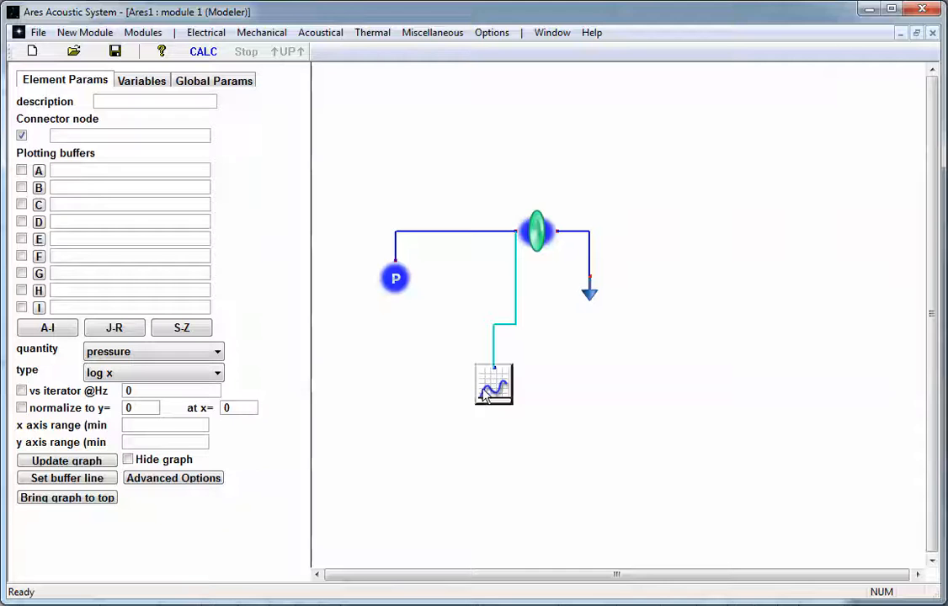
drag(2, 33, 154, 35)
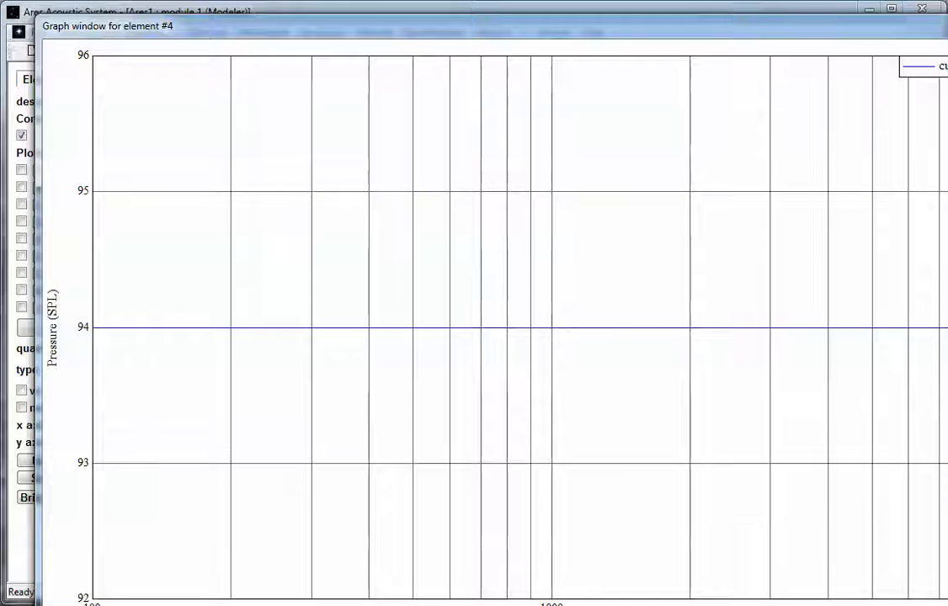
drag(947, 605, 947, 543)
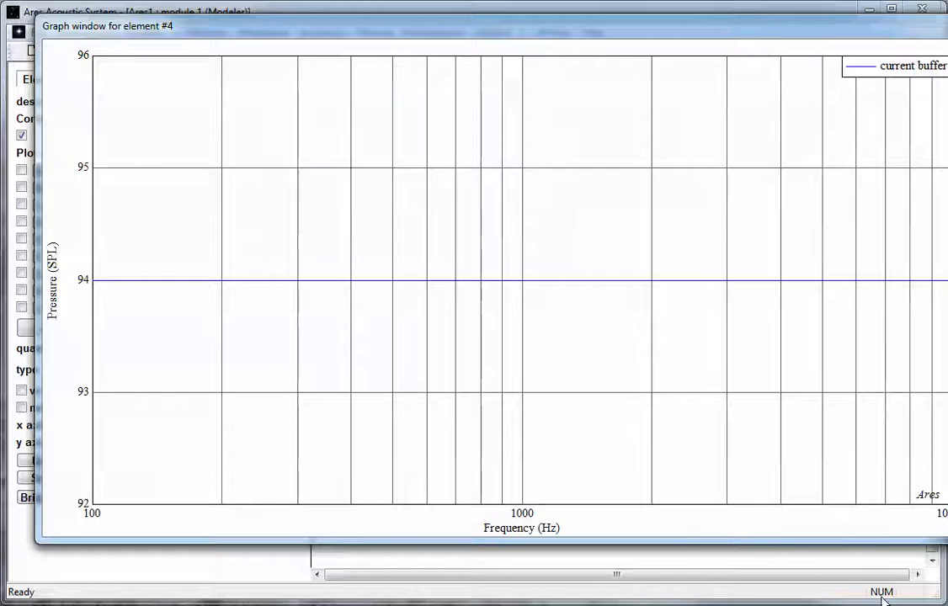
click(606, 7)
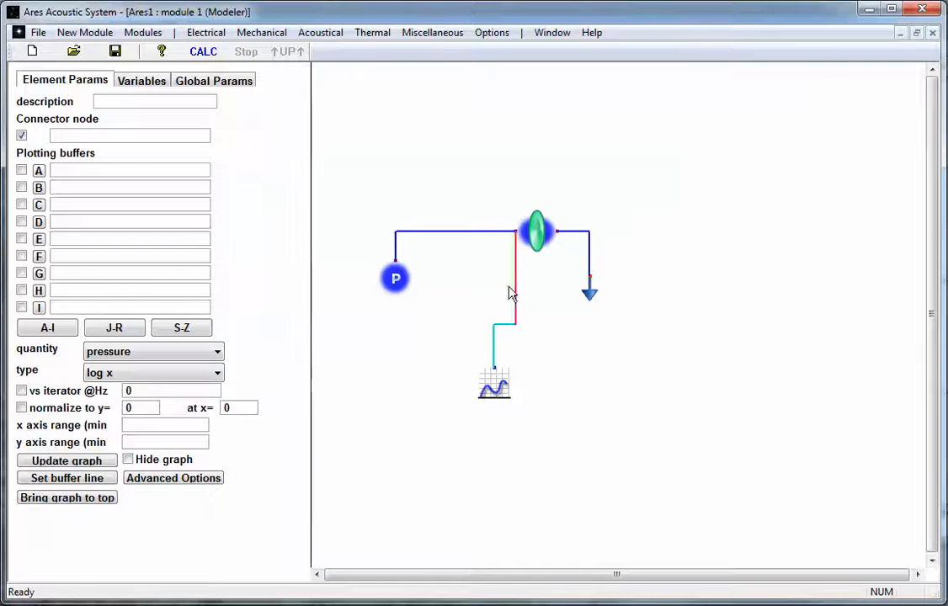
Plot impedance in the graph, with real & imaginary shown in addition to magnitude, and view the result.
click(160, 353)
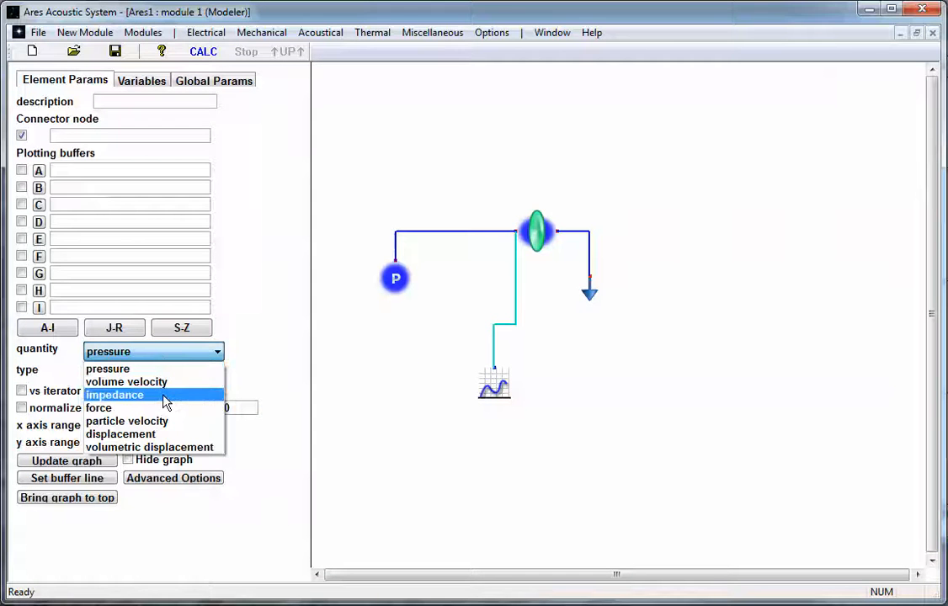
click(166, 396)
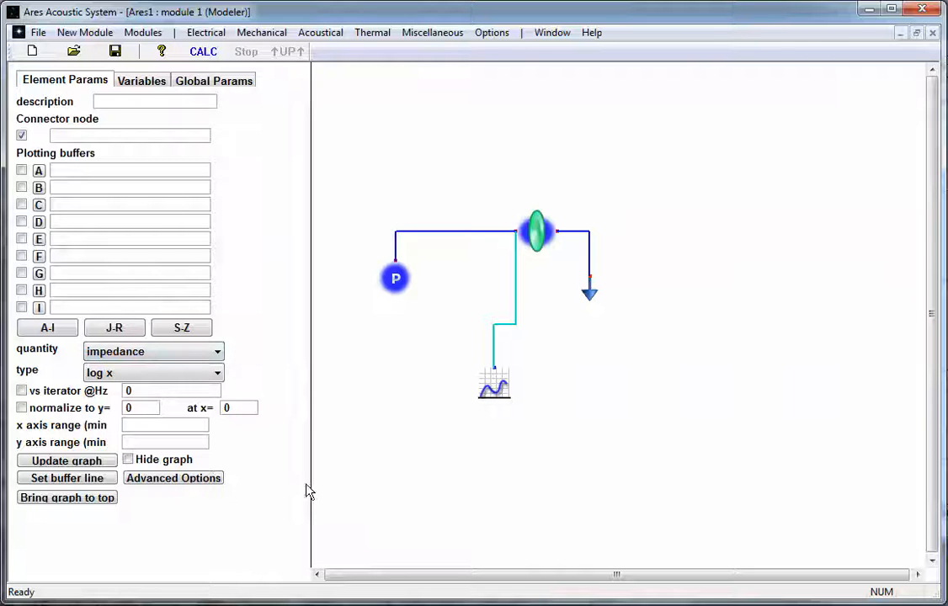
click(215, 485)
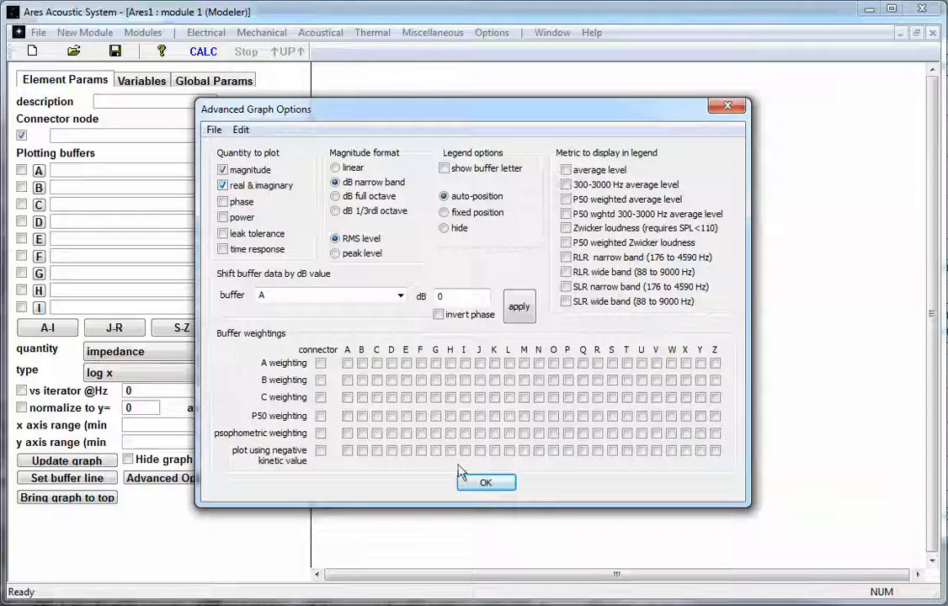
click(485, 483)
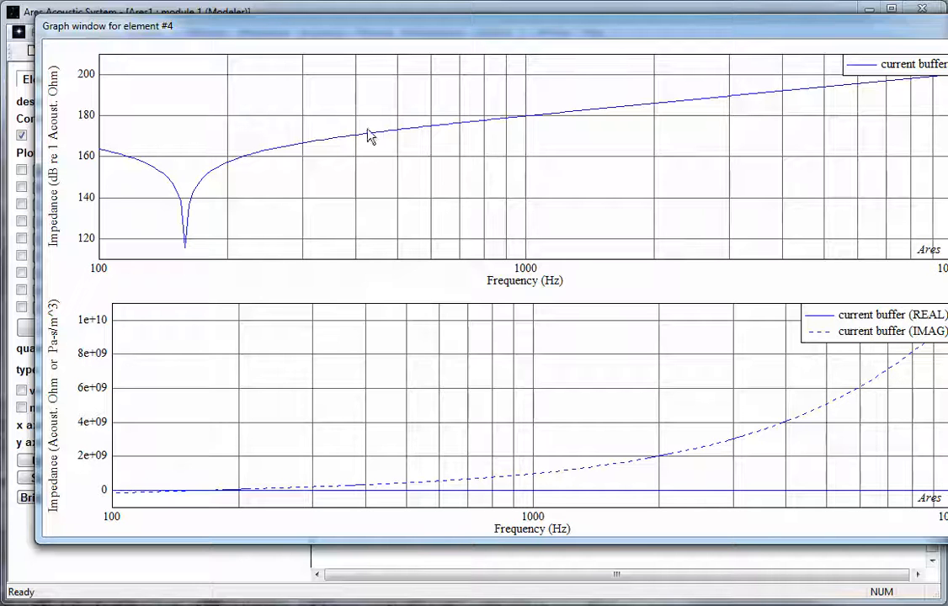
click(245, 589)
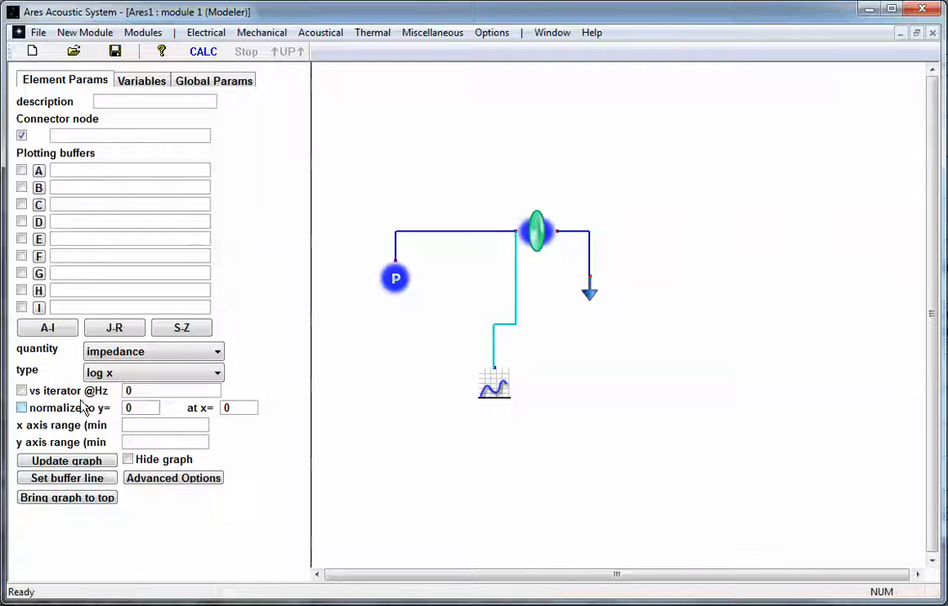
Set the line weight of the graph's current buffer to 3 and view the updated curves.
click(70, 478)
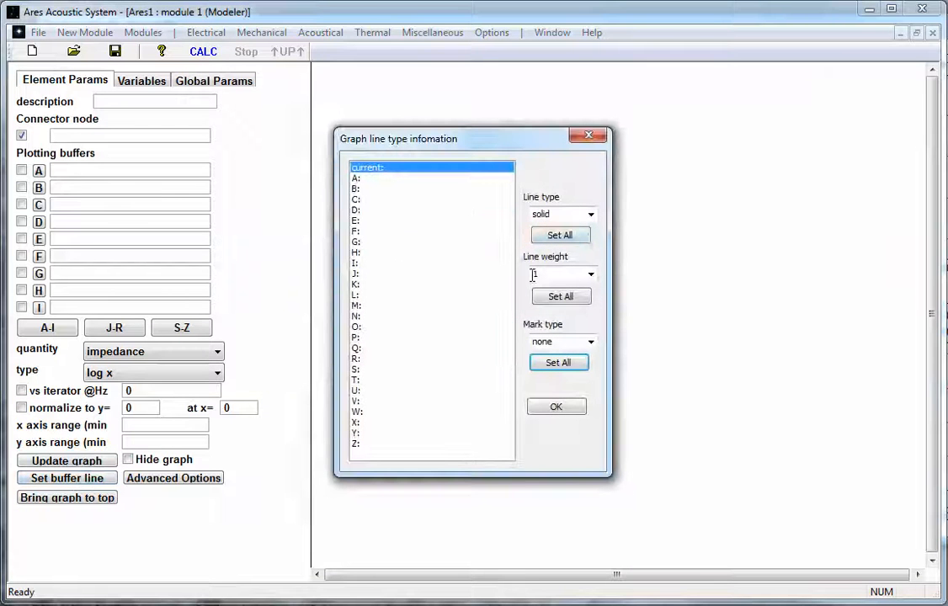
click(591, 274)
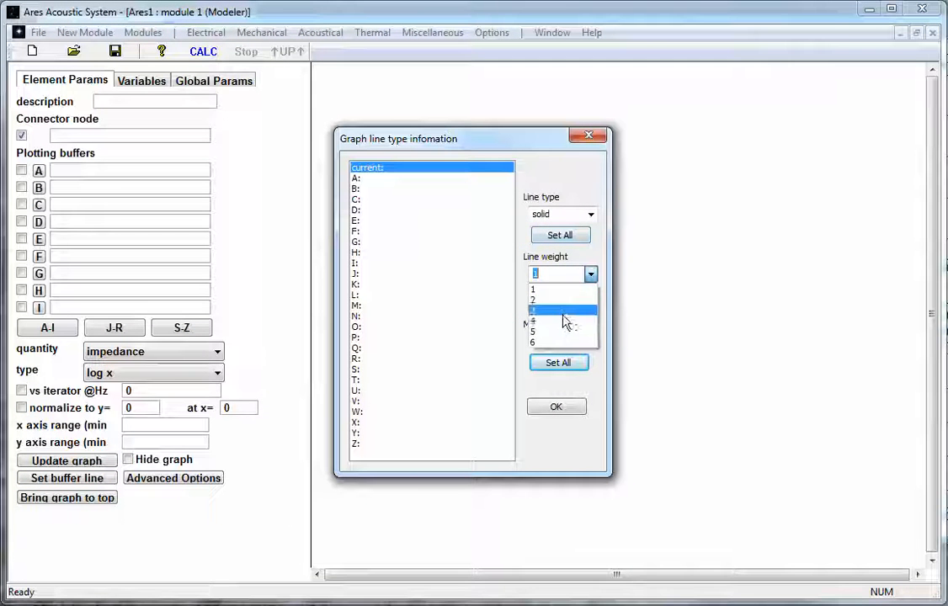
click(558, 311)
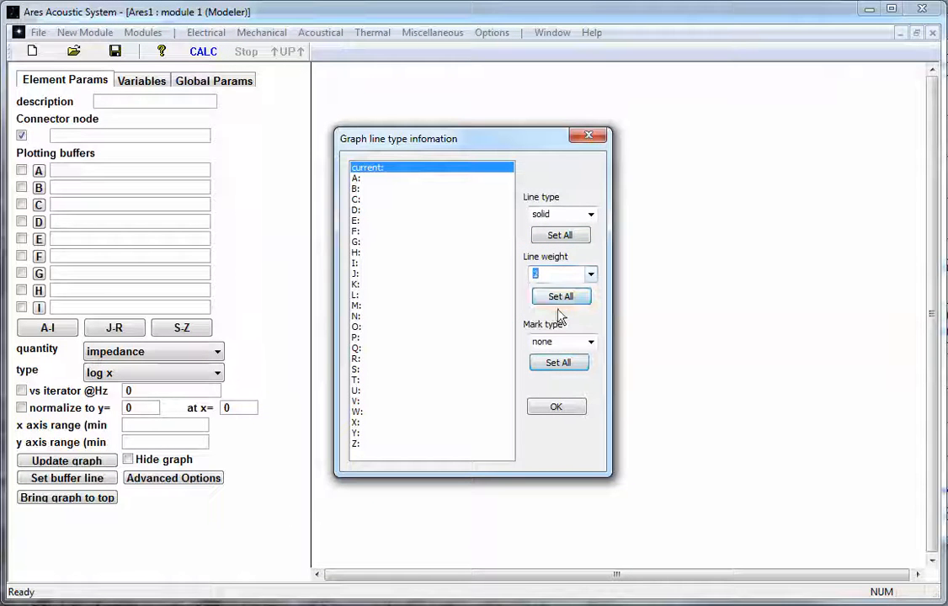
click(555, 406)
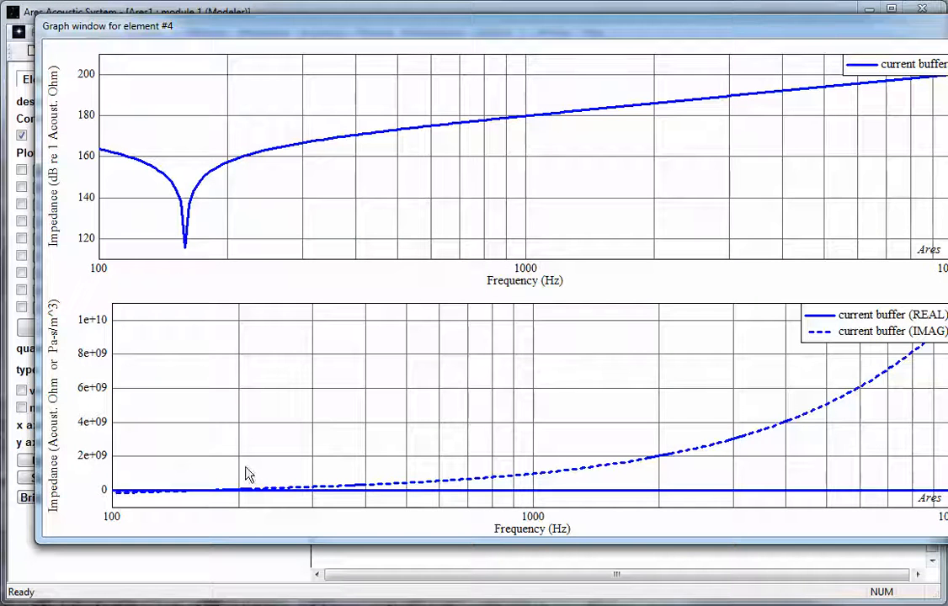
click(268, 598)
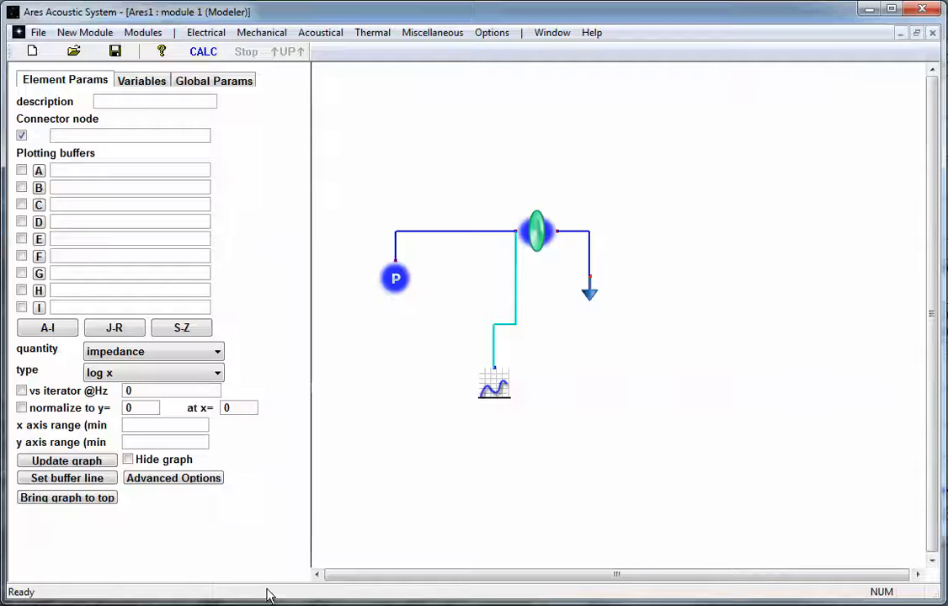
Switch the acoustical membrane's model to "M-C from plate eqs + R".
click(549, 239)
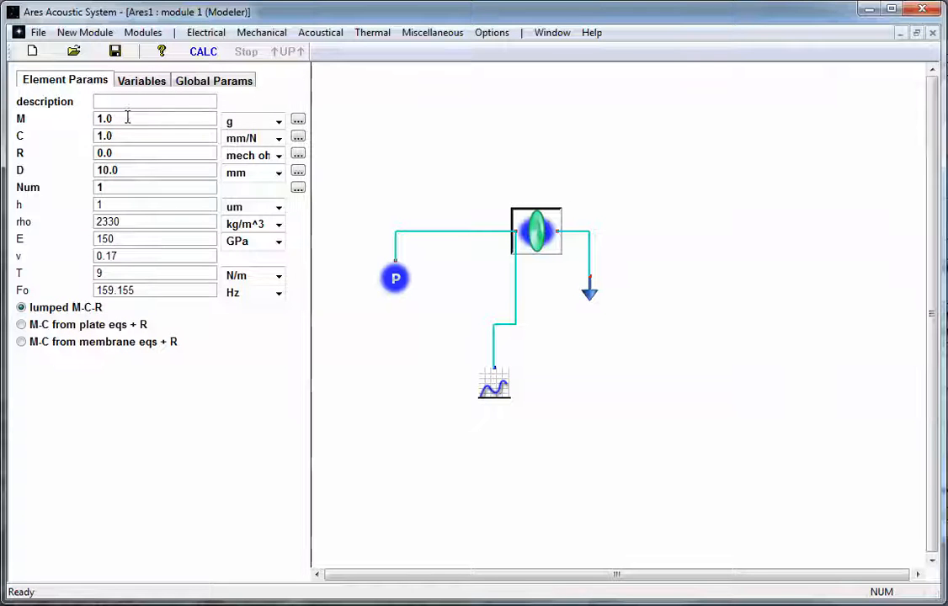
click(109, 153)
click(22, 325)
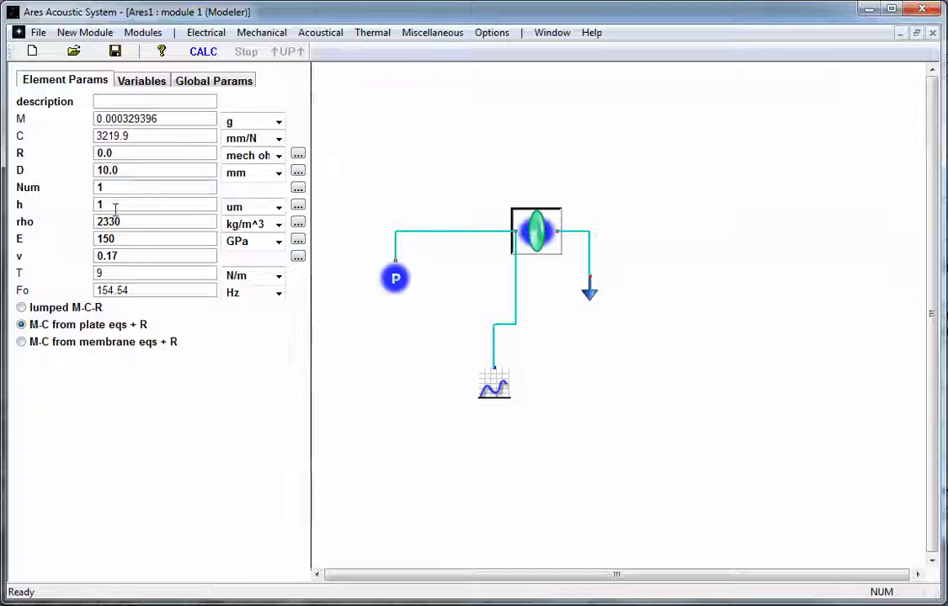
Go over the membrane's h, rho, E and v values and switch the unit of rho to g/cc.
drag(132, 204, 68, 197)
drag(127, 219, 85, 220)
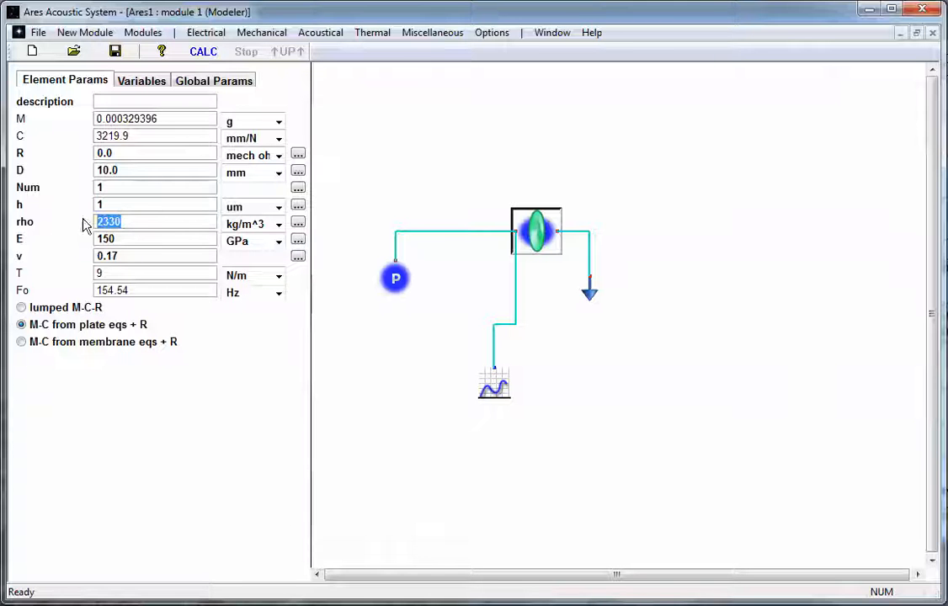
drag(162, 239, 64, 237)
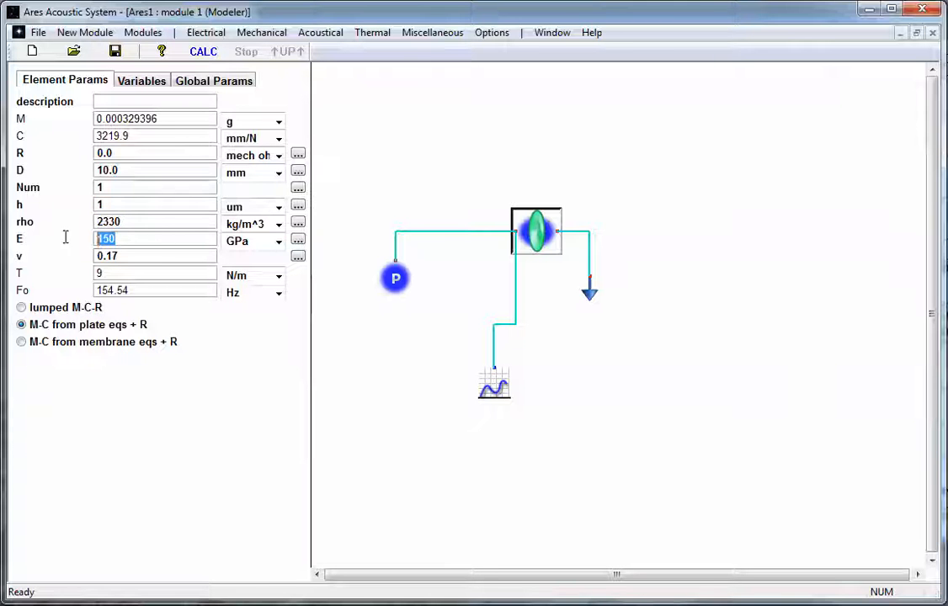
click(120, 258)
double_click(119, 257)
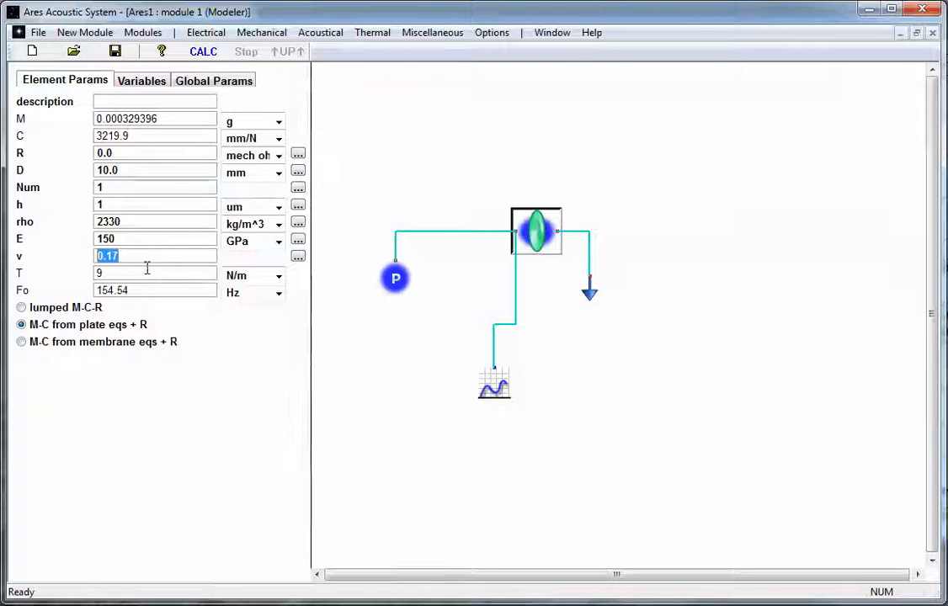
click(277, 229)
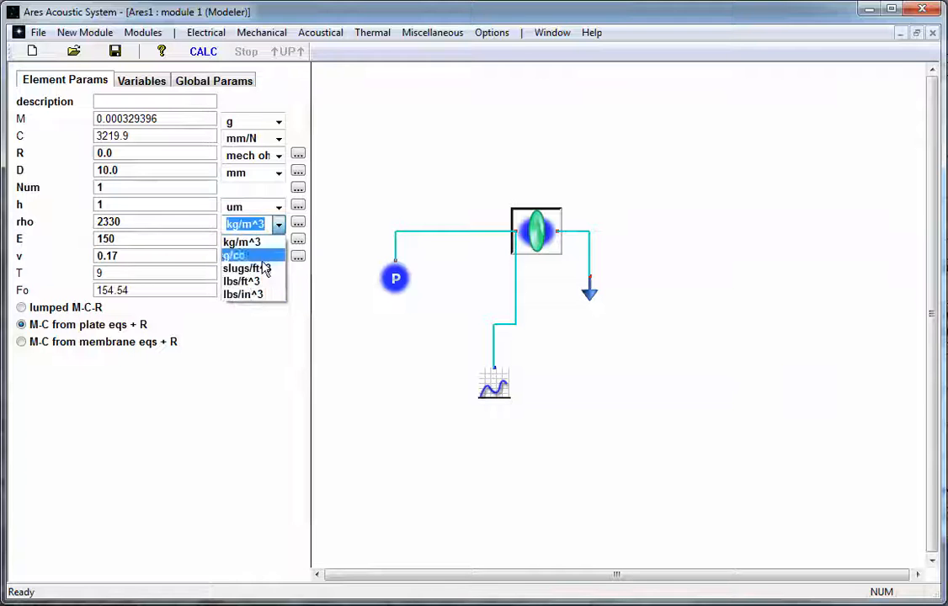
click(264, 257)
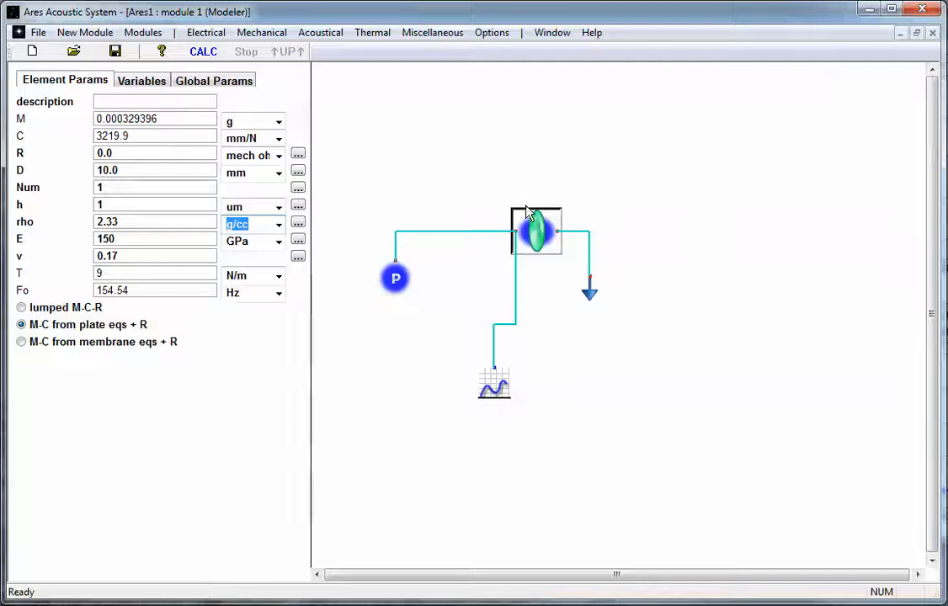
Shift the graph element slightly left in the schematic and change its plotted quantity to displacement.
key(alt+Tab)
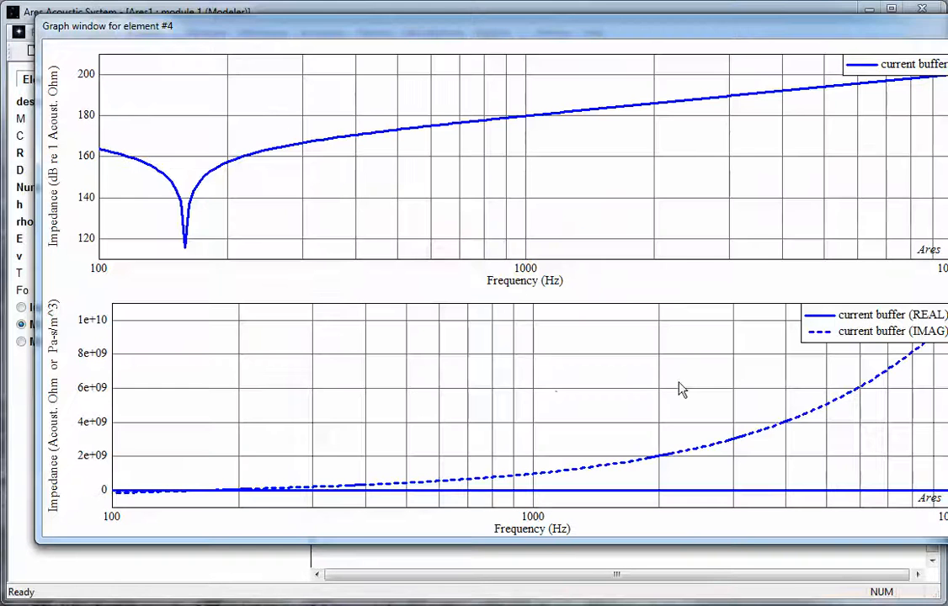
click(264, 596)
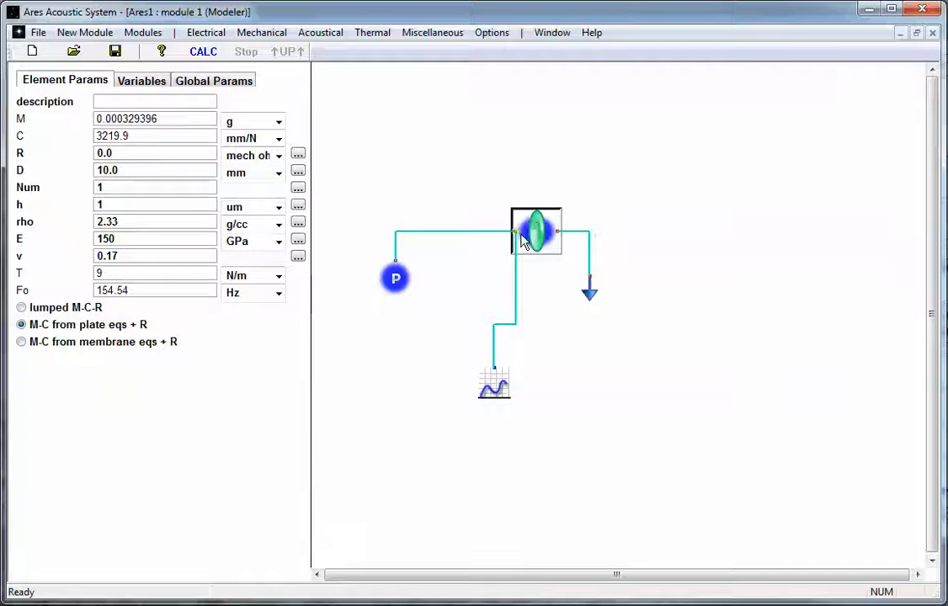
drag(508, 392, 468, 394)
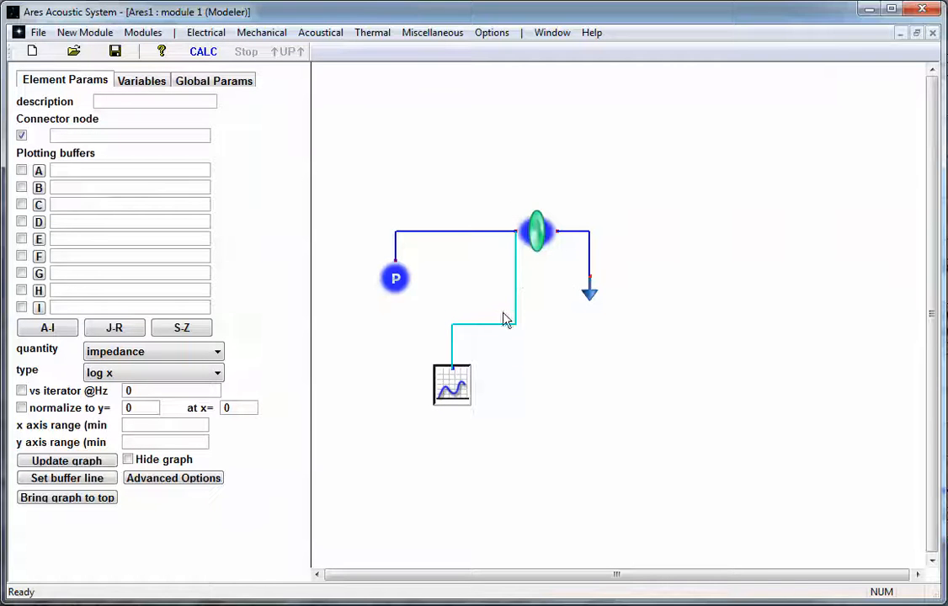
click(137, 357)
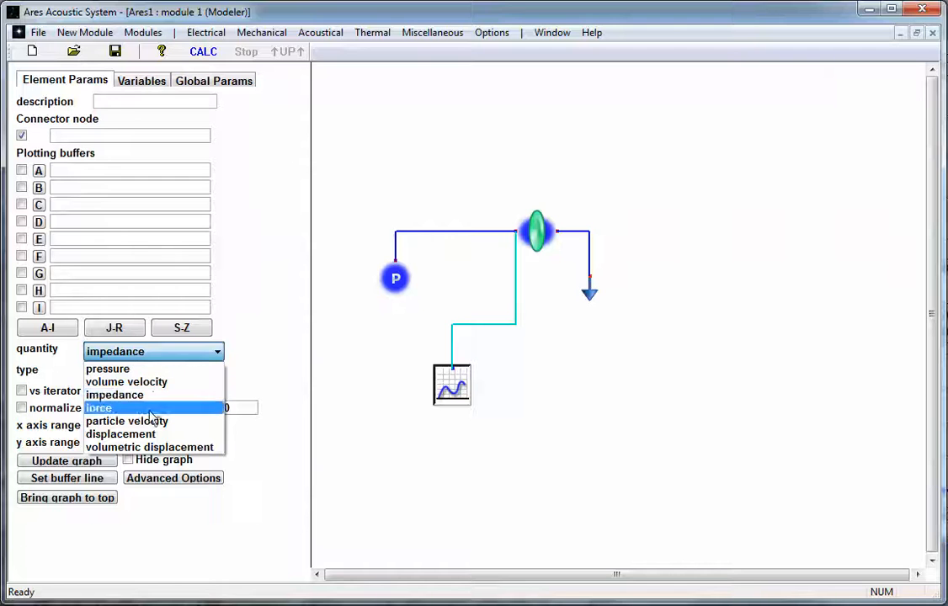
click(154, 435)
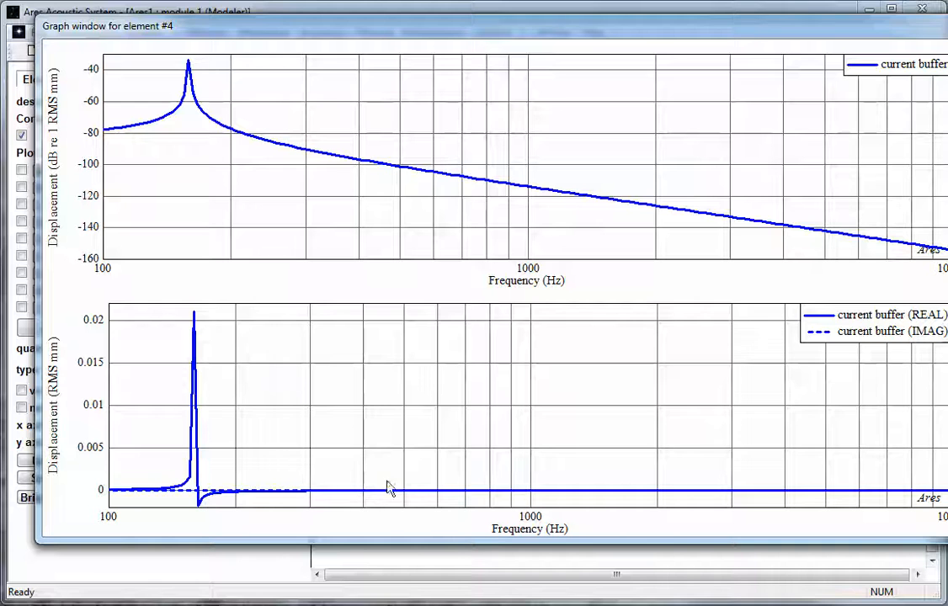
Zoom in twice on the near-zero region of the real and imaginary displacement plot across the full frequency range.
right_click(599, 442)
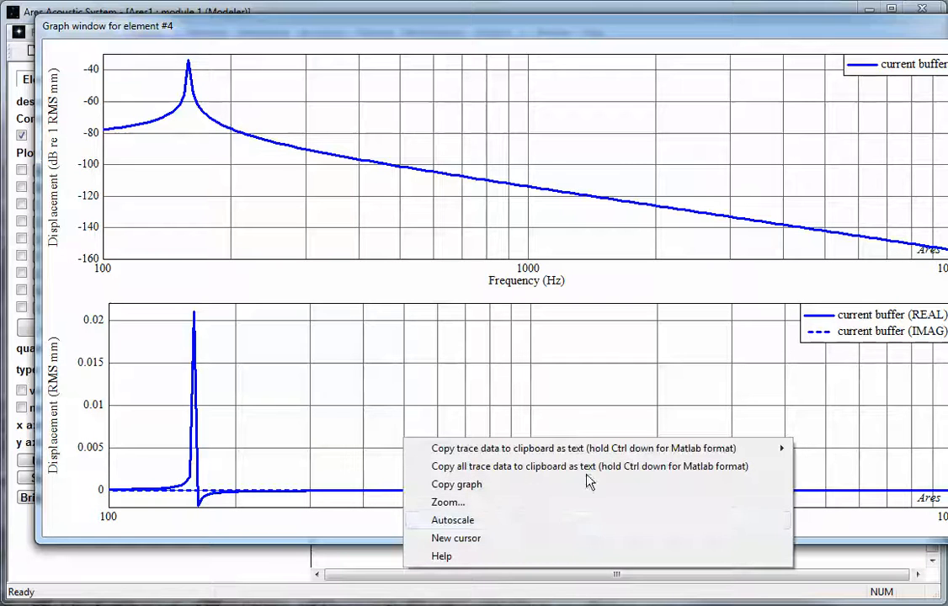
click(584, 503)
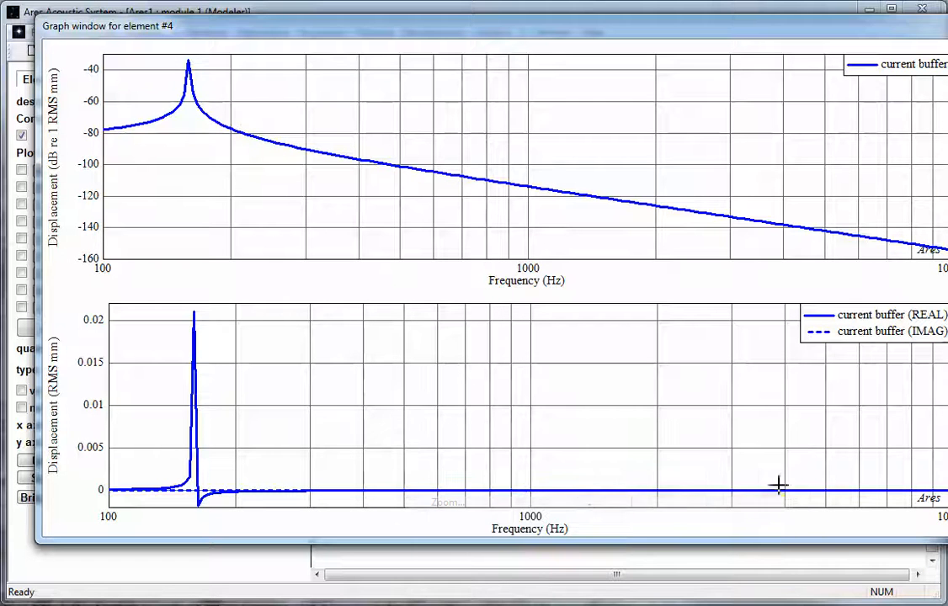
drag(944, 471, 97, 510)
right_click(613, 492)
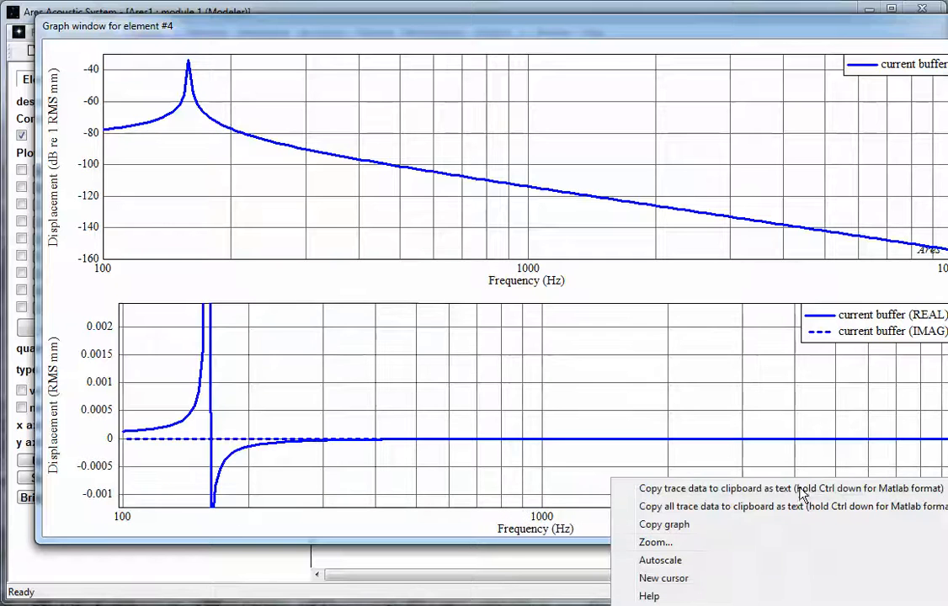
click(729, 552)
drag(940, 462, 100, 418)
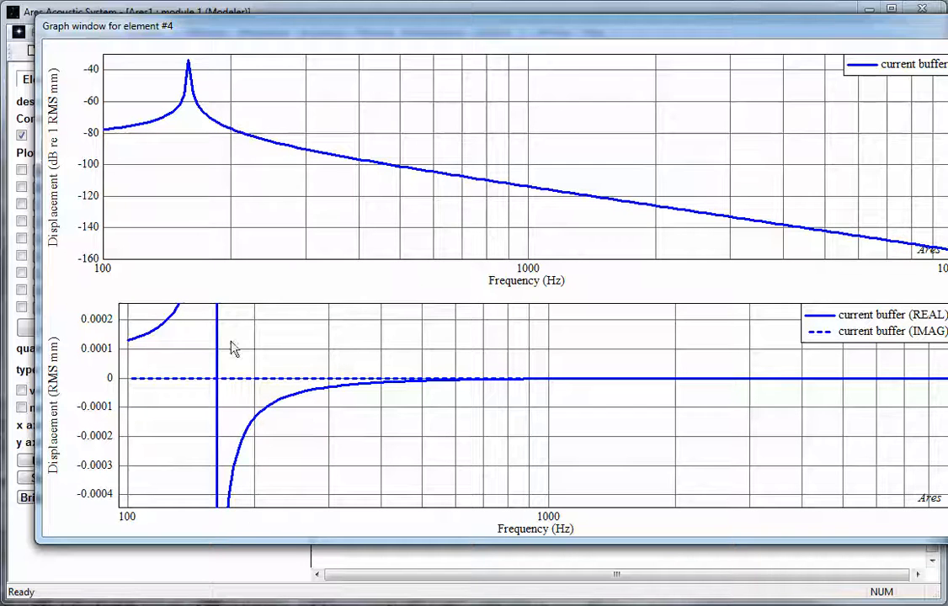
Switch the pressure source's unit from SPL to Pa and check the displacement graph.
click(249, 590)
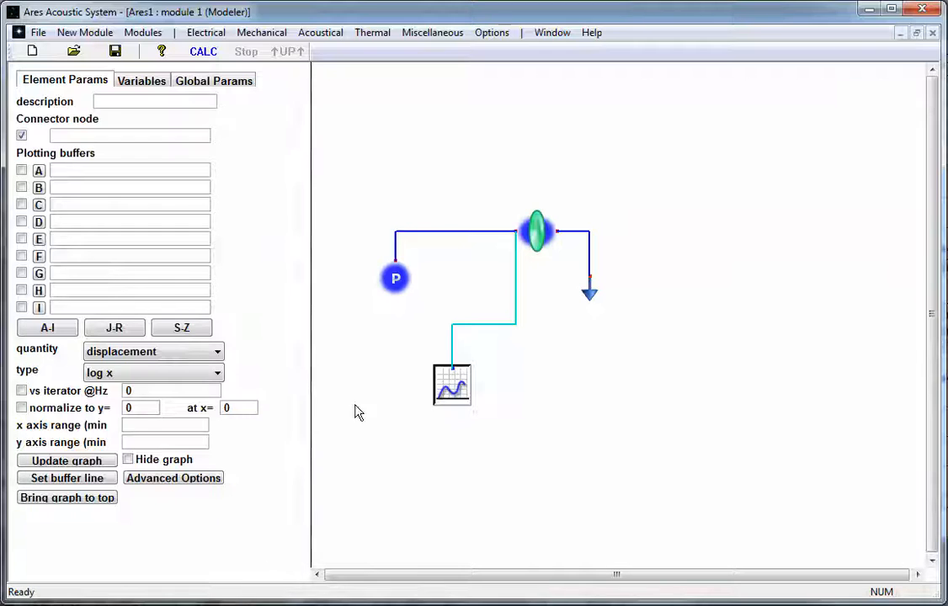
click(402, 290)
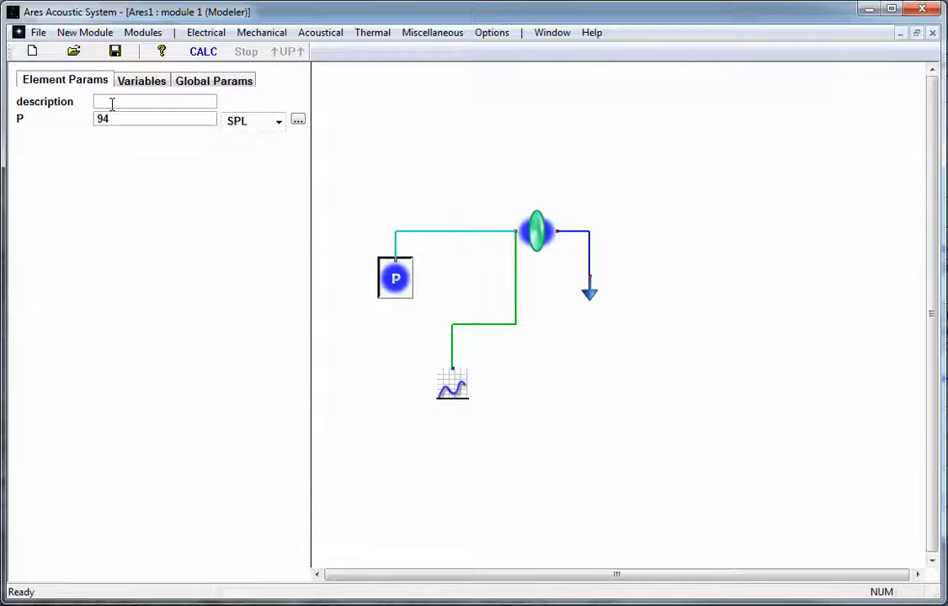
drag(113, 119, 38, 112)
click(173, 120)
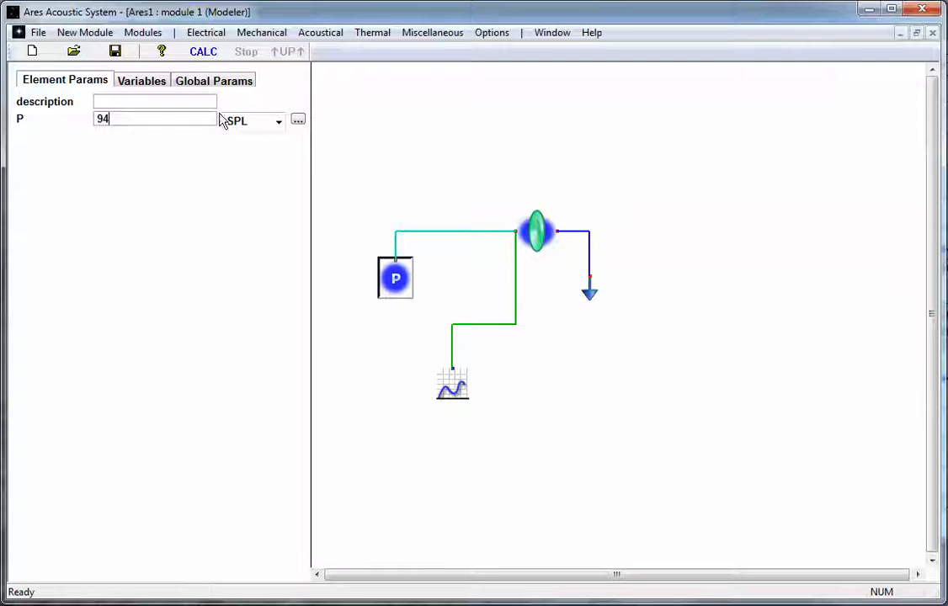
click(279, 122)
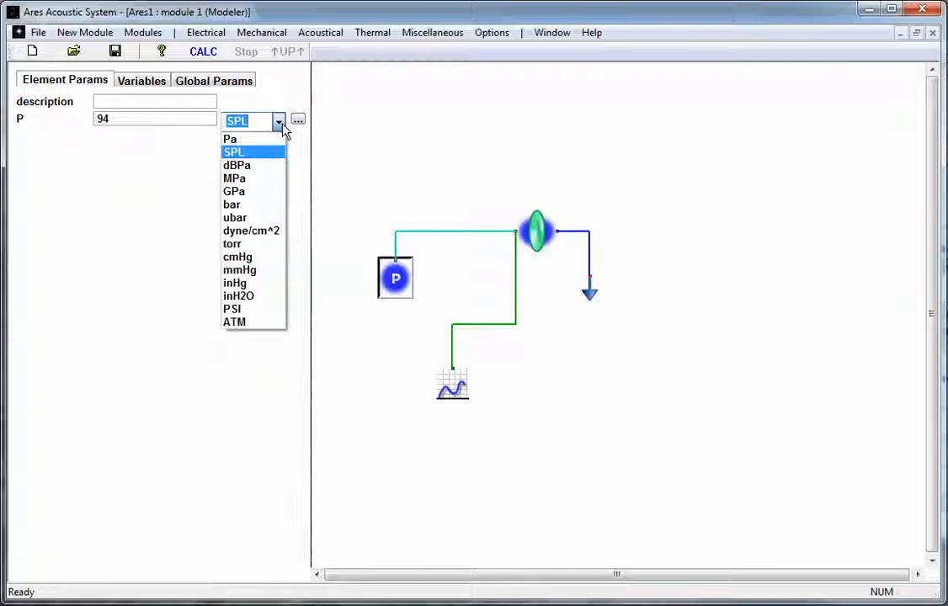
click(247, 140)
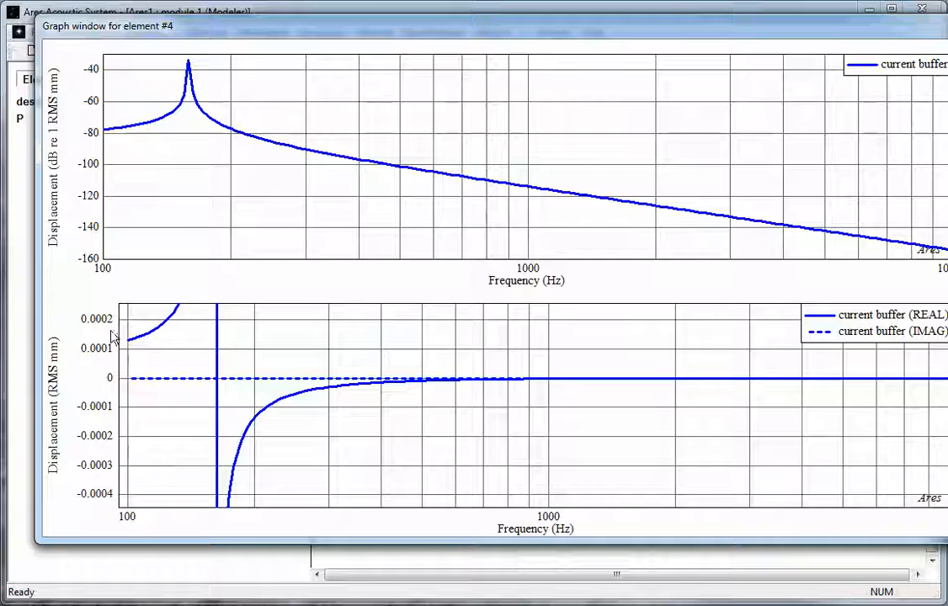
click(234, 599)
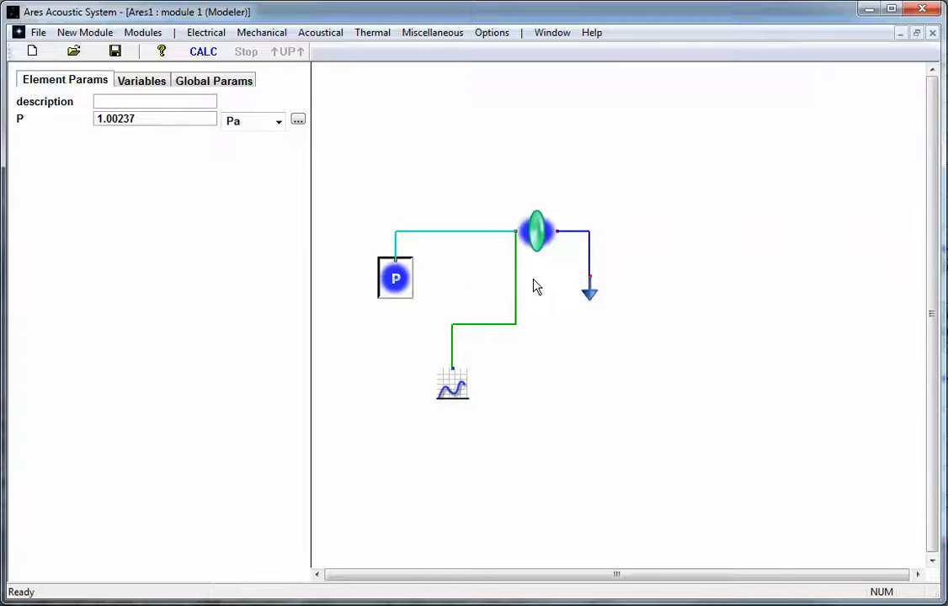
click(946, 370)
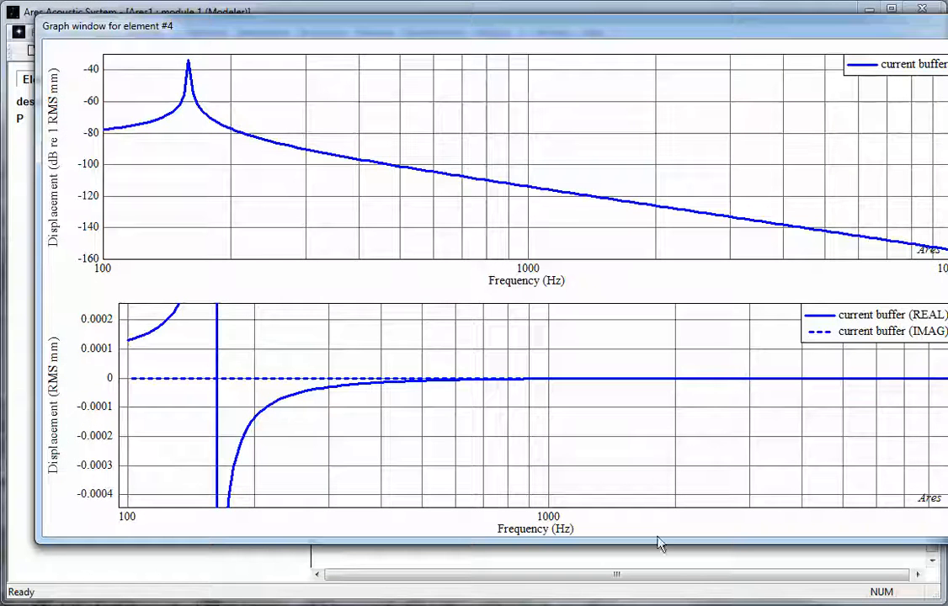
Set the graph's magnitude format to peak level and view the displacement plots.
click(234, 596)
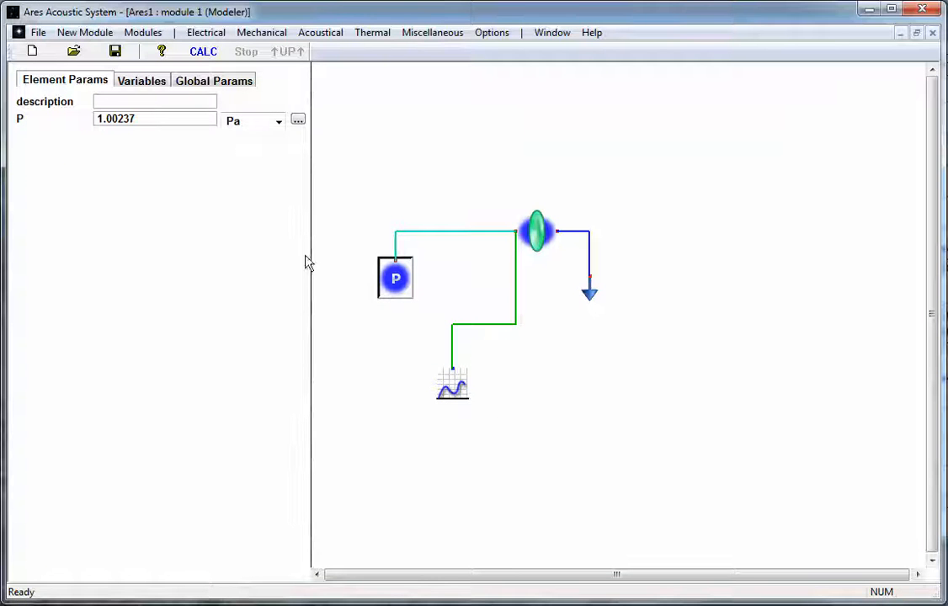
click(446, 394)
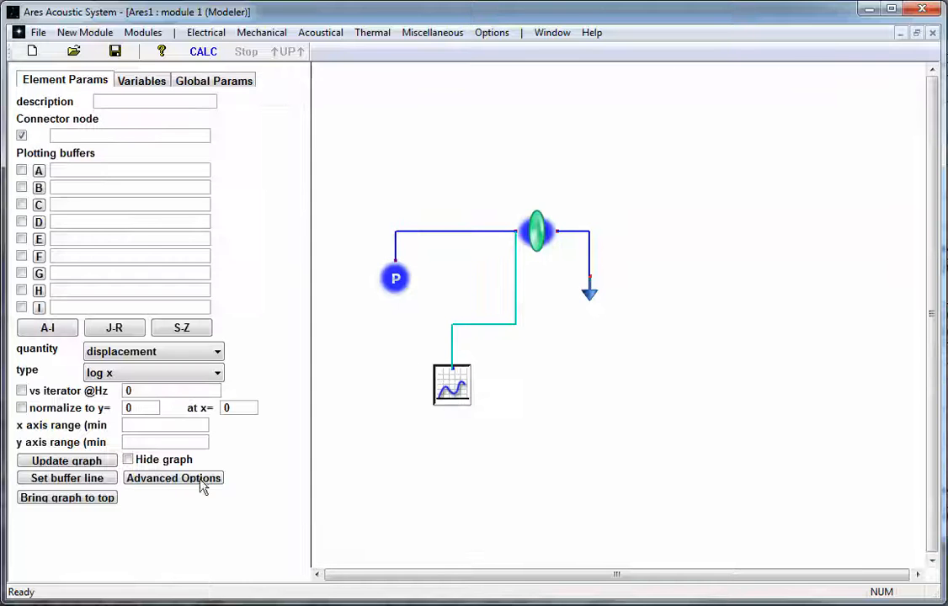
click(173, 478)
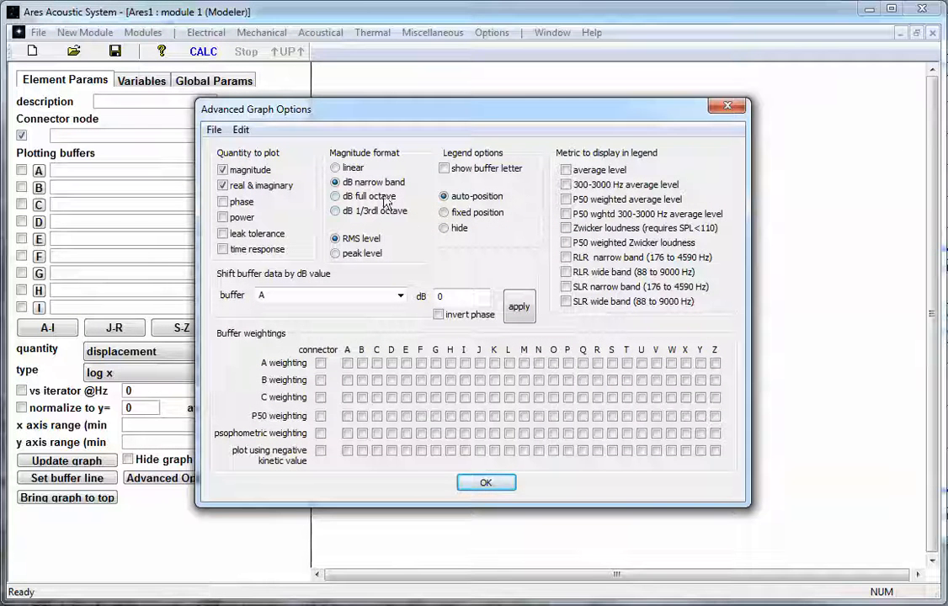
click(362, 253)
click(503, 482)
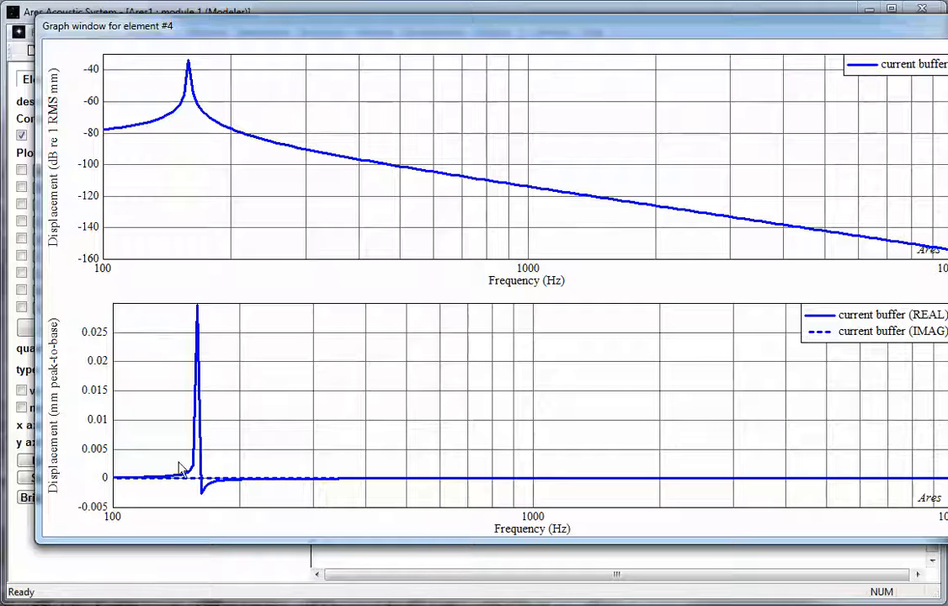
Set the membrane's resistance R to 50 and view the displacement response.
click(192, 572)
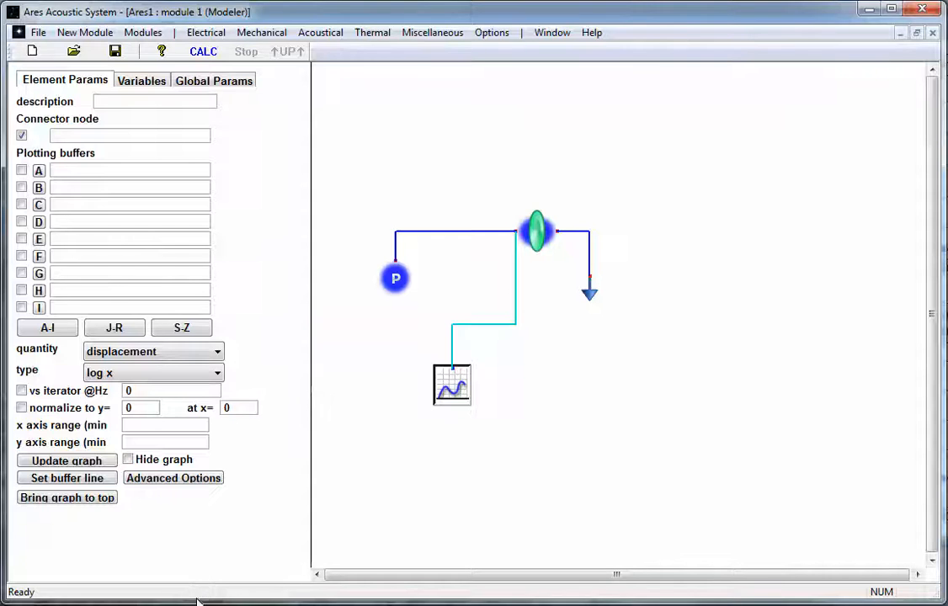
click(536, 230)
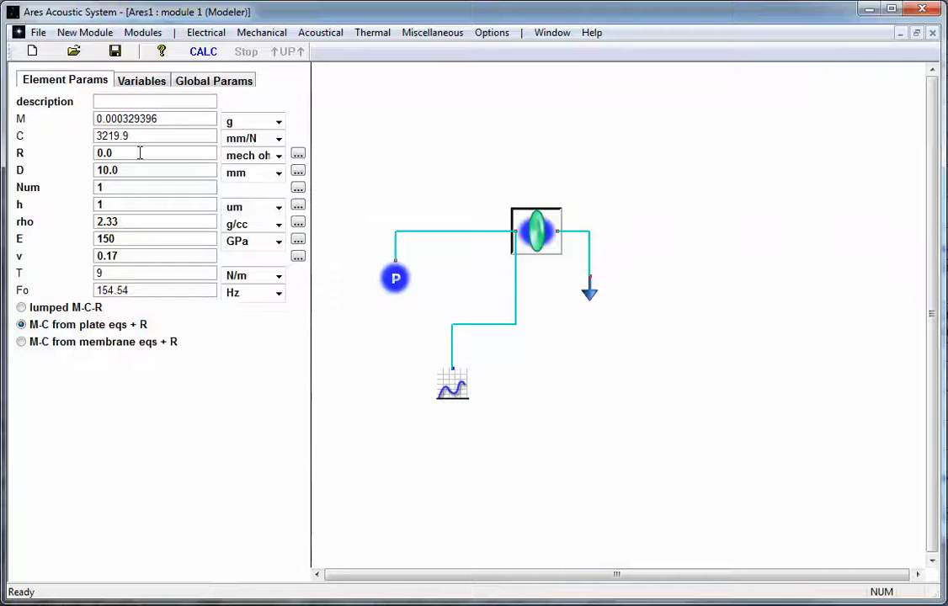
double_click(140, 153)
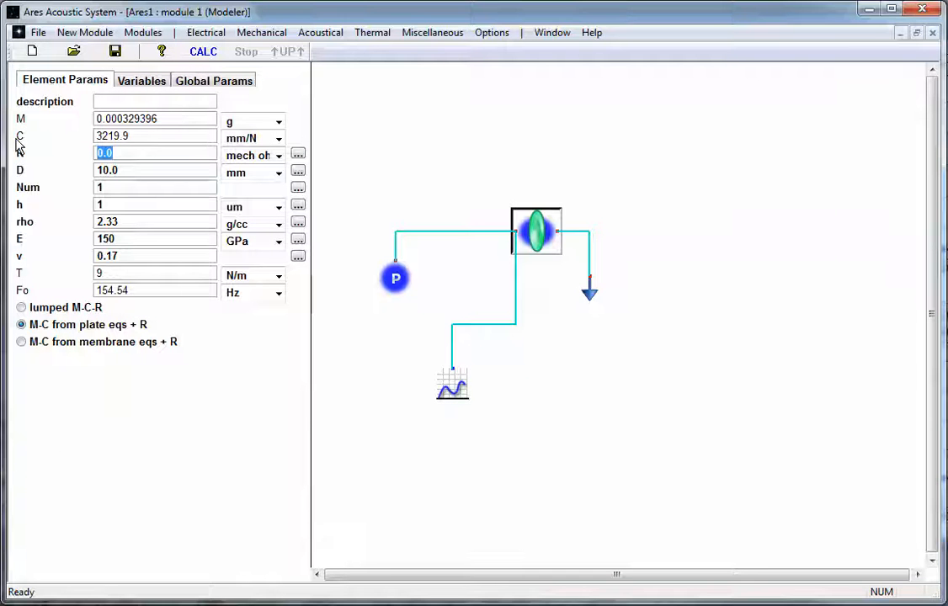
text(50)
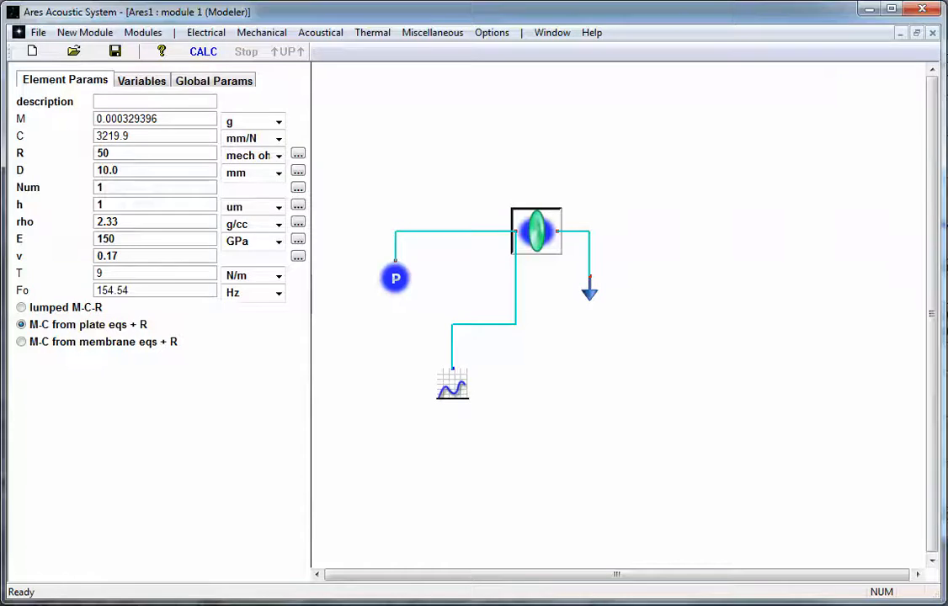
click(945, 324)
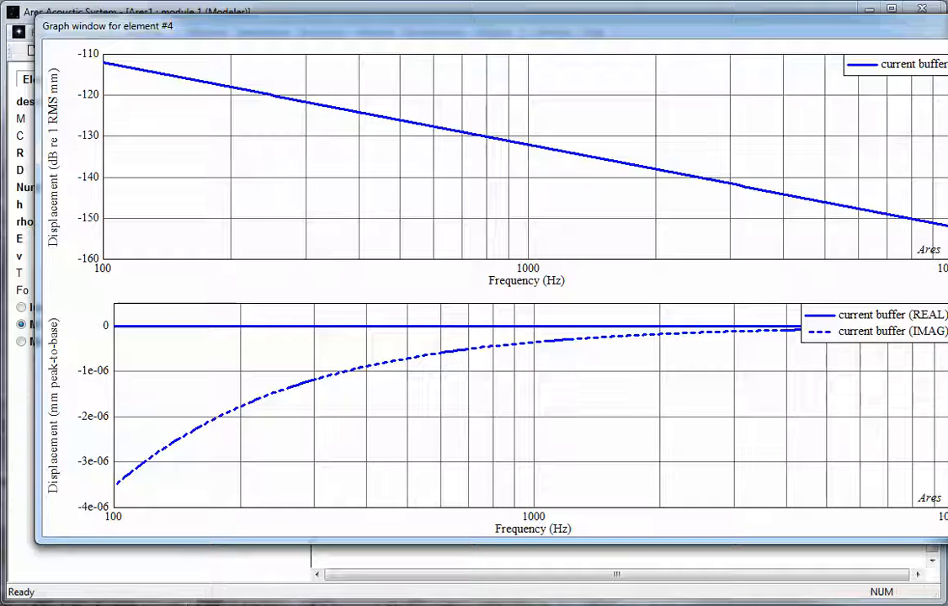
Set the membrane's resistance R to 1 and recalculate the displacement response.
click(193, 594)
drag(134, 155, 98, 153)
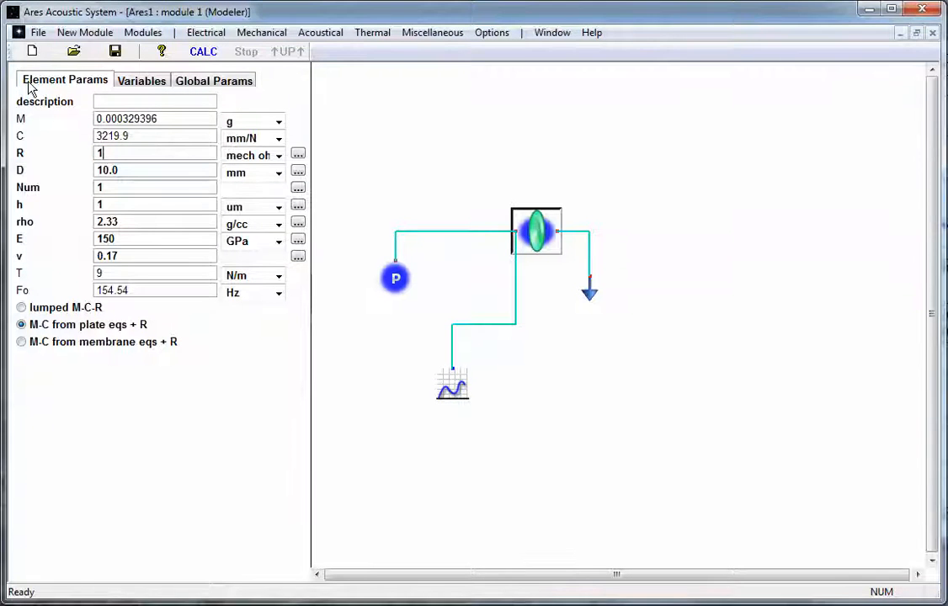
click(203, 52)
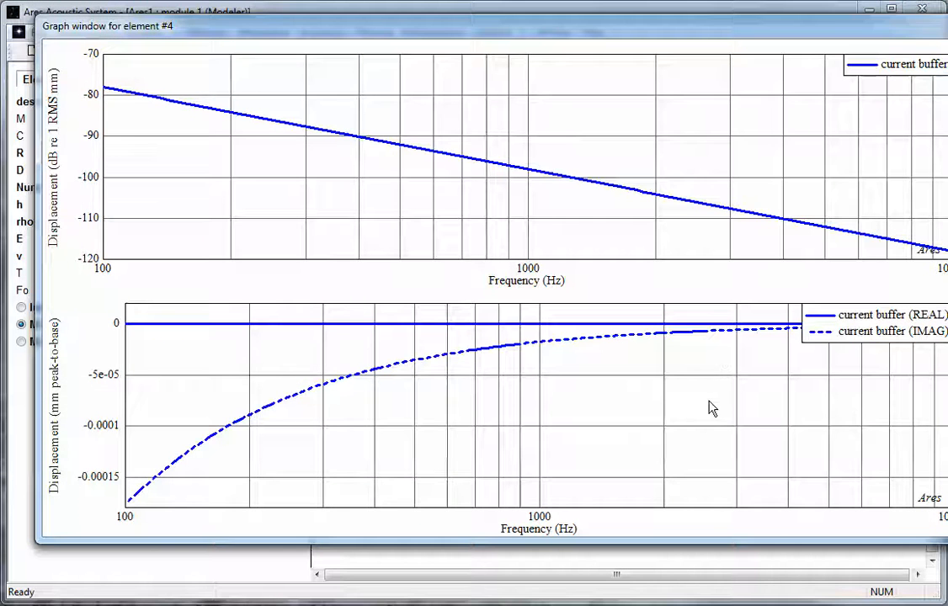
Set the membrane's resistance R to .0001 and recalculate the displacement response.
click(219, 593)
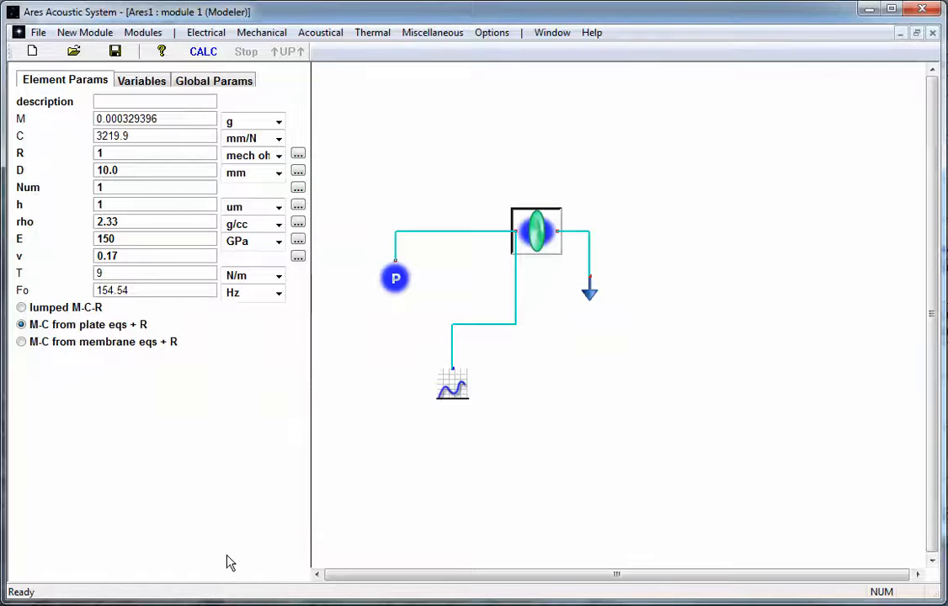
text(.0001)
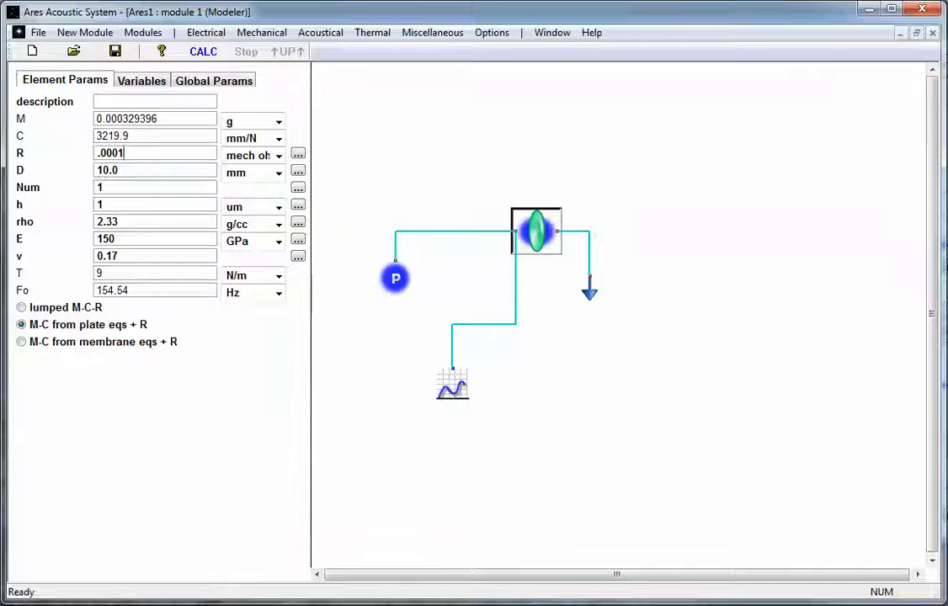
click(202, 52)
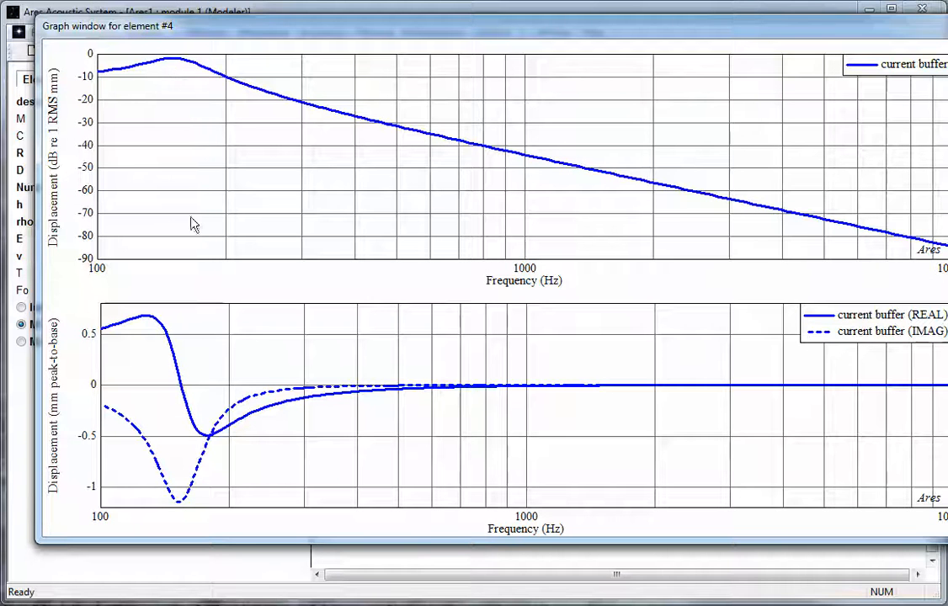
Set the membrane's resistance R to .00001 and recalculate the displacement response.
click(174, 589)
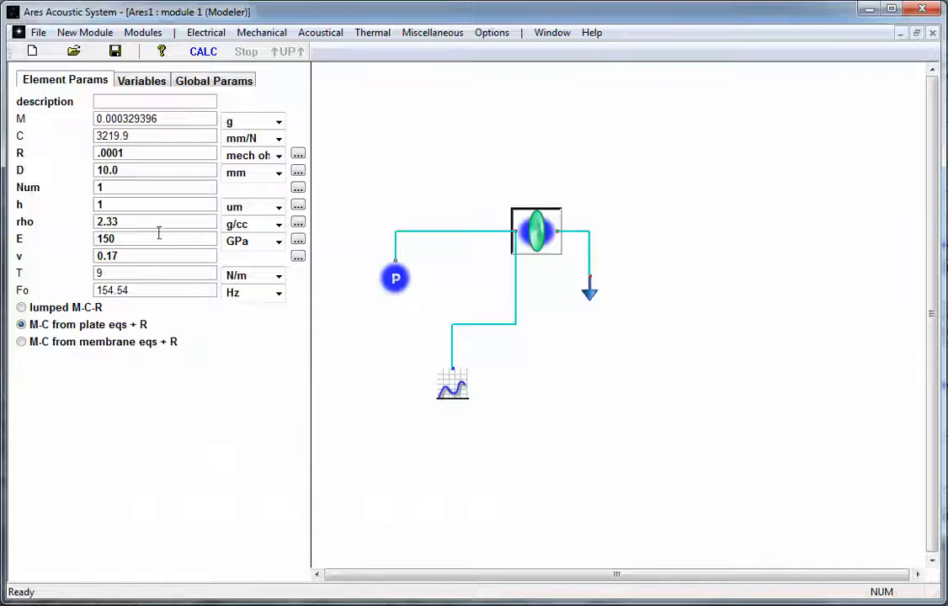
text(0)
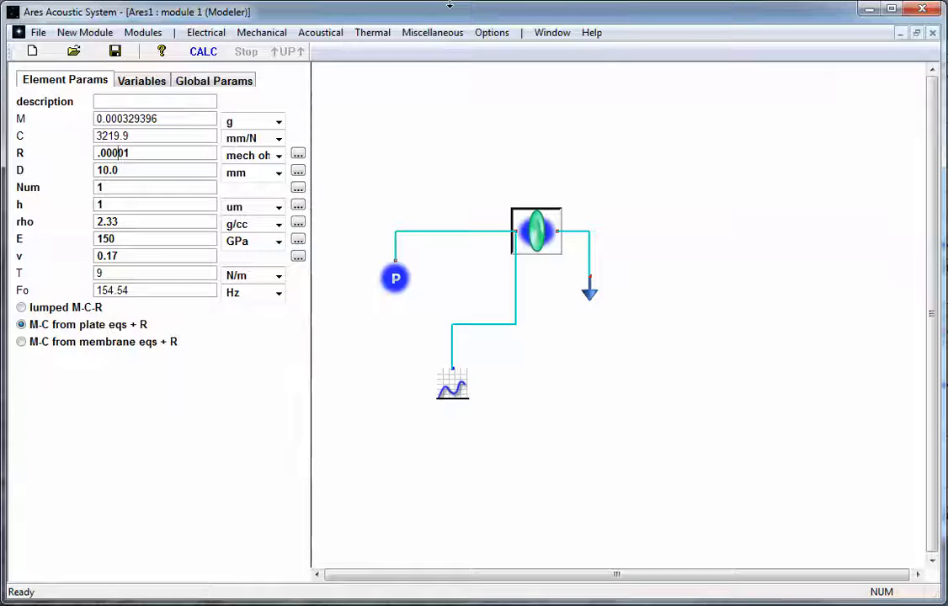
key(Home)
key(Return)
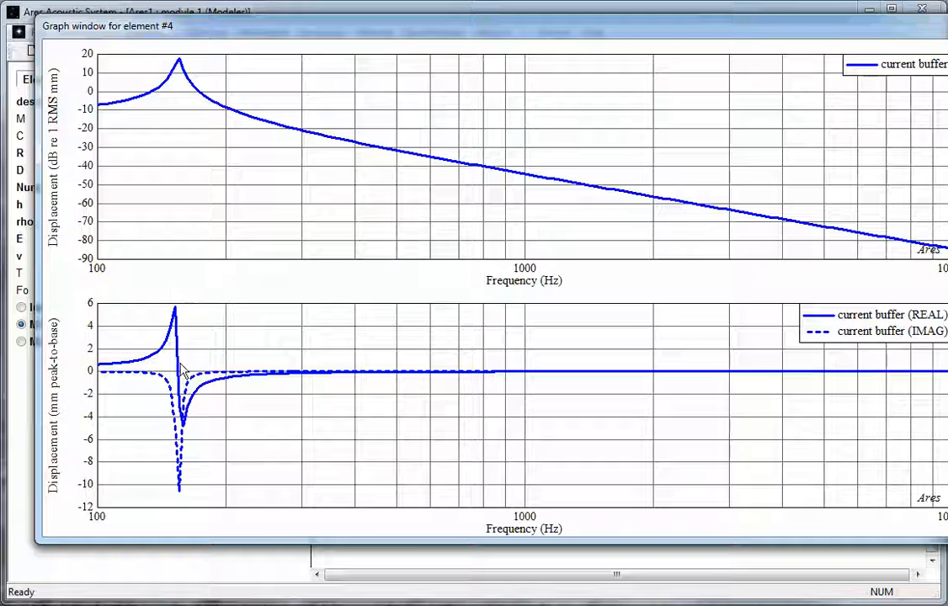
click(169, 583)
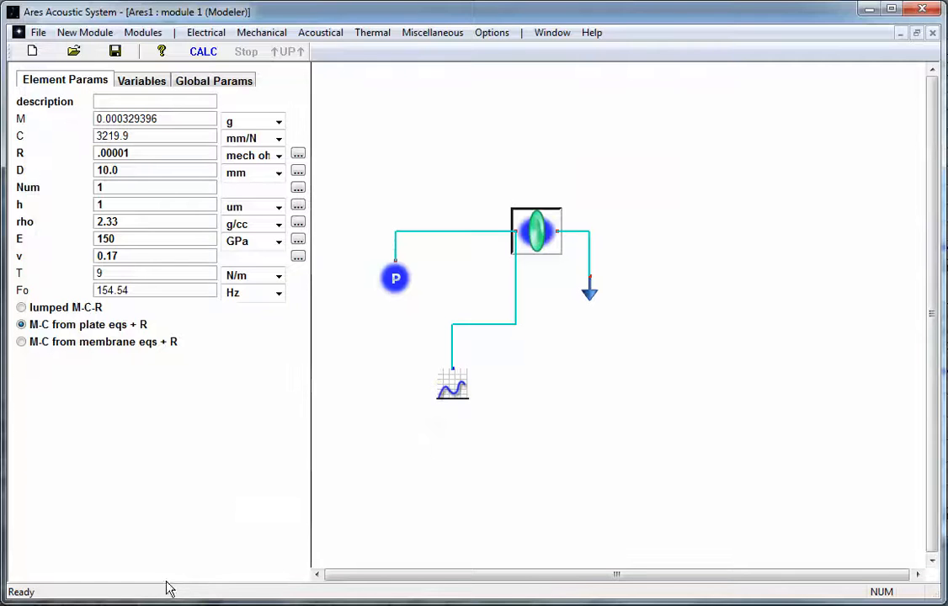
Set the membrane's resistance R to .00003 and recalculate the displacement response.
click(151, 156)
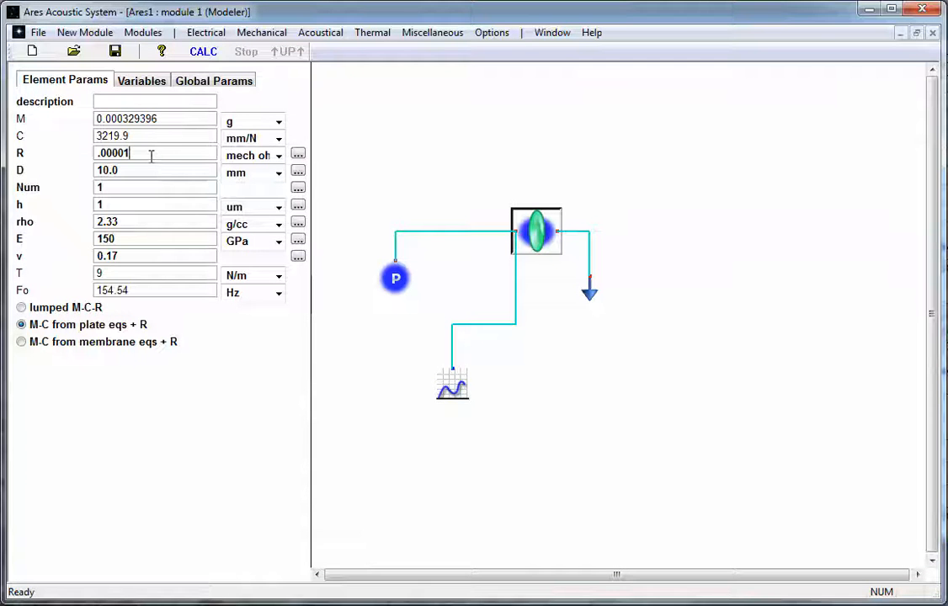
key(Home)
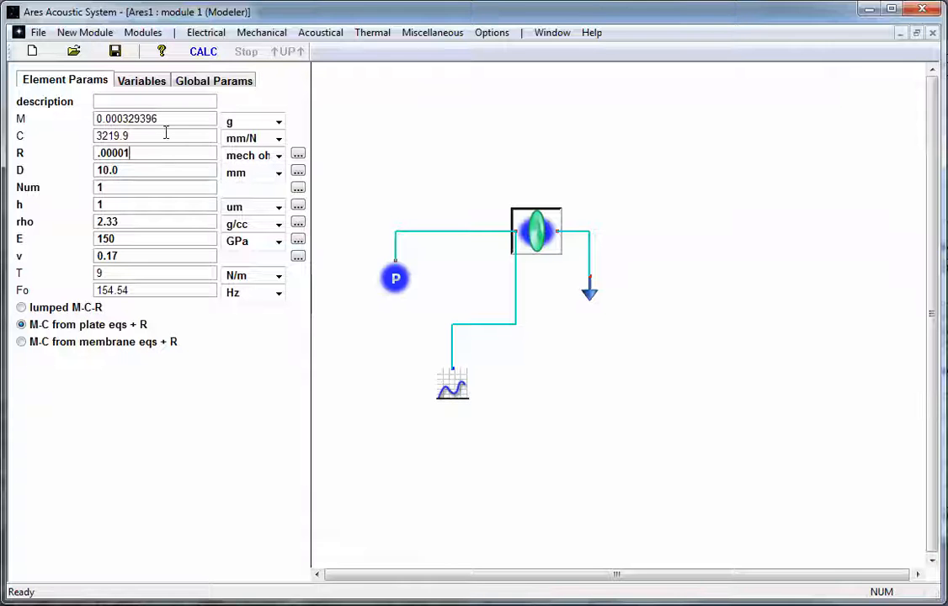
key(BackSpace)
key(Return)
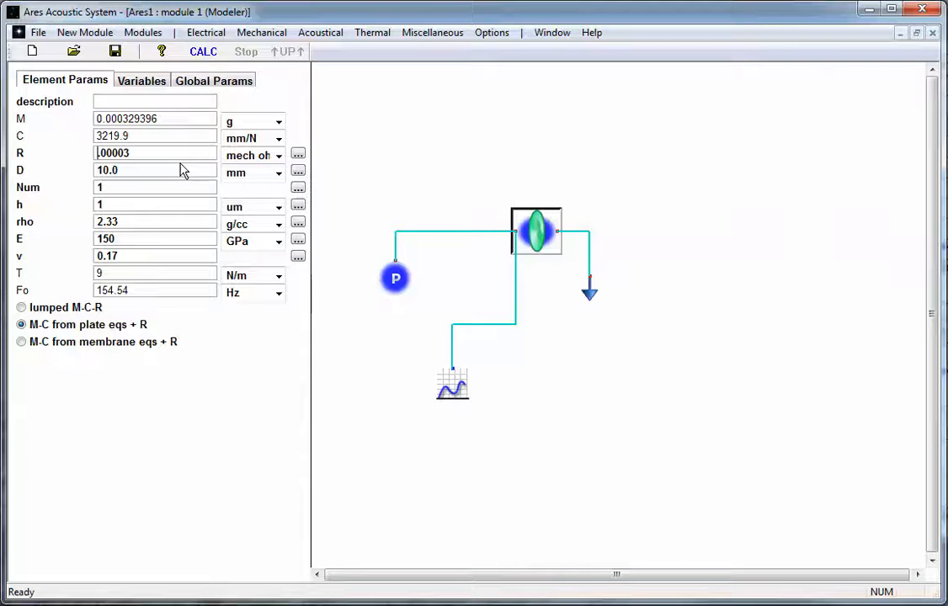
click(947, 377)
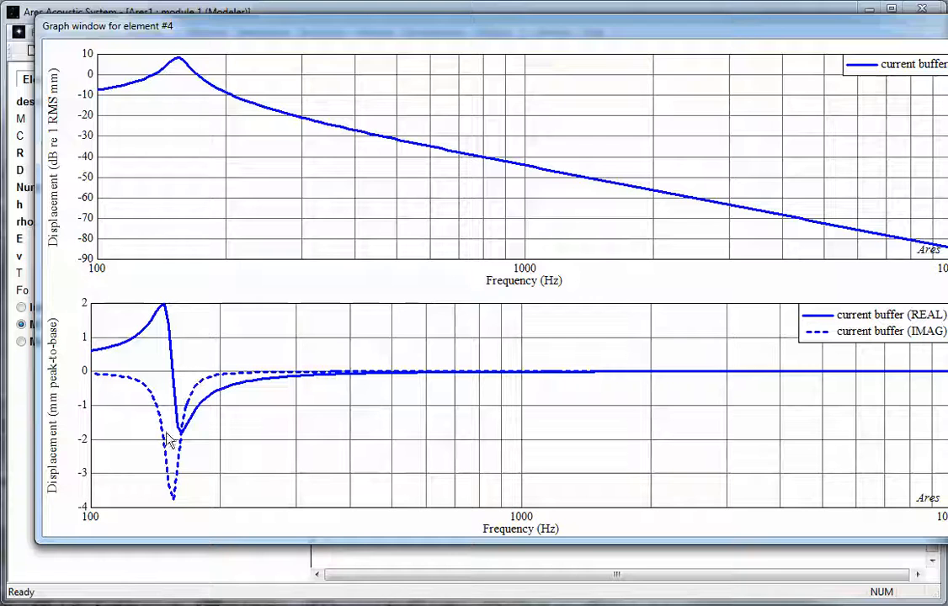
click(156, 593)
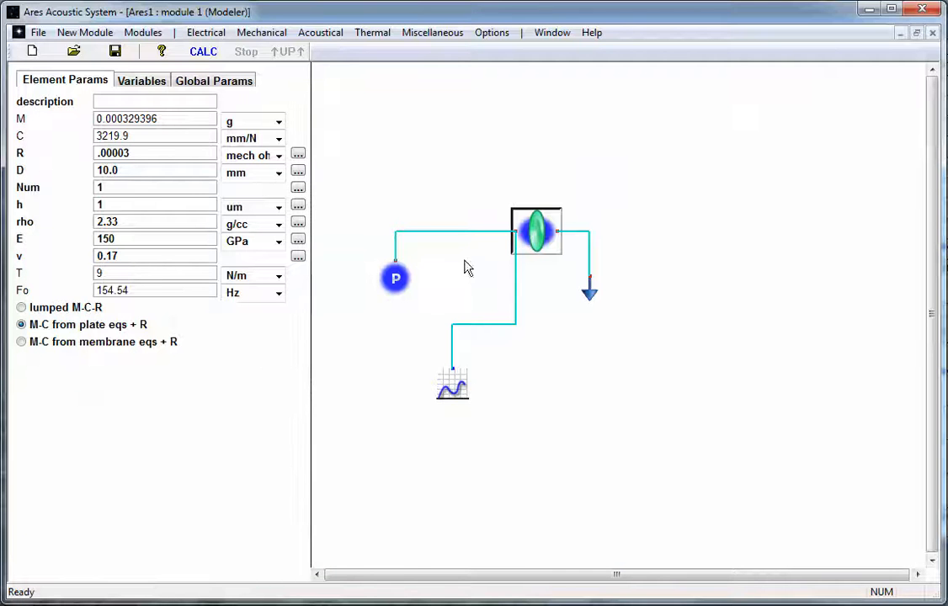
Change the graph's plotted quantity to impedance and view the membrane's impedance curves.
click(452, 389)
click(186, 351)
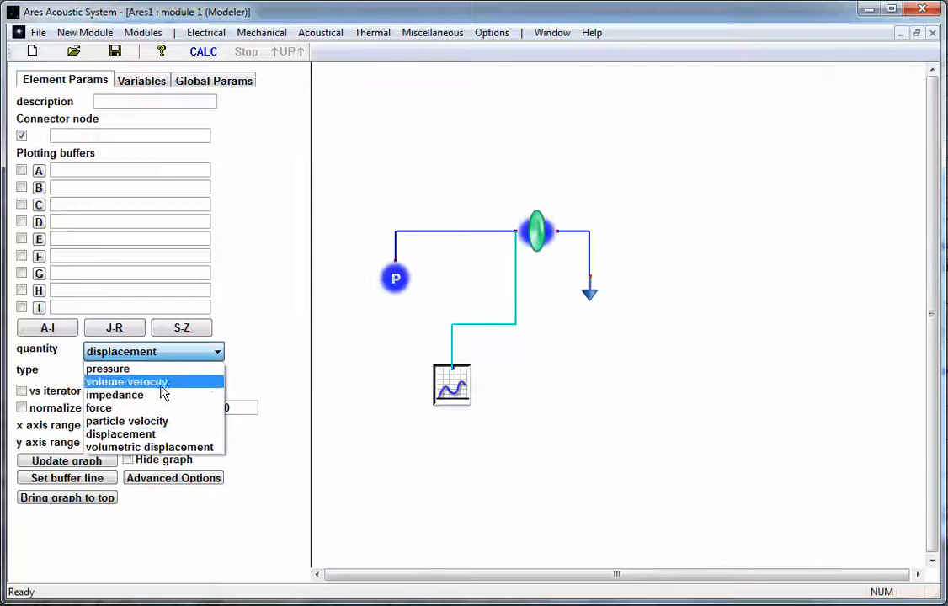
click(155, 393)
click(946, 471)
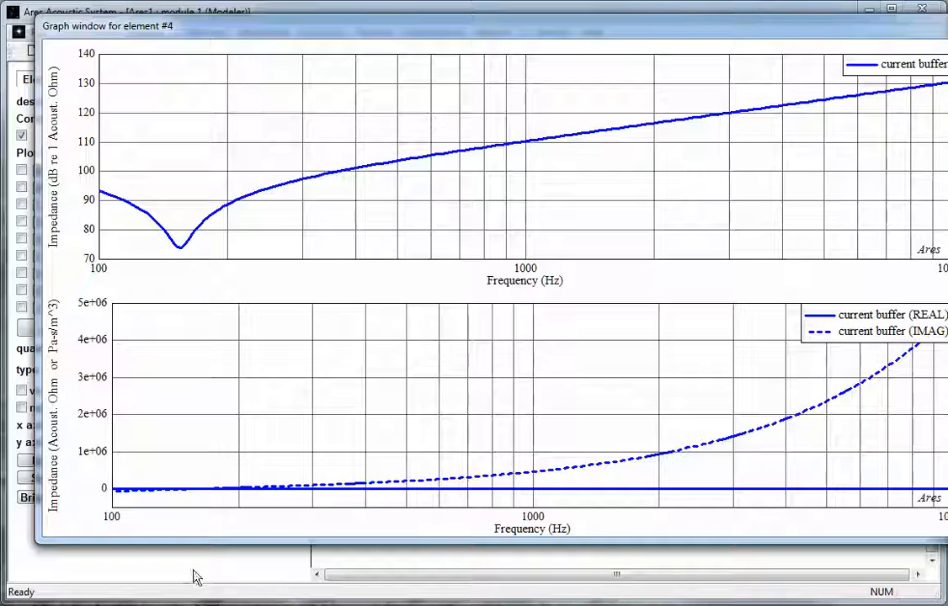
click(191, 599)
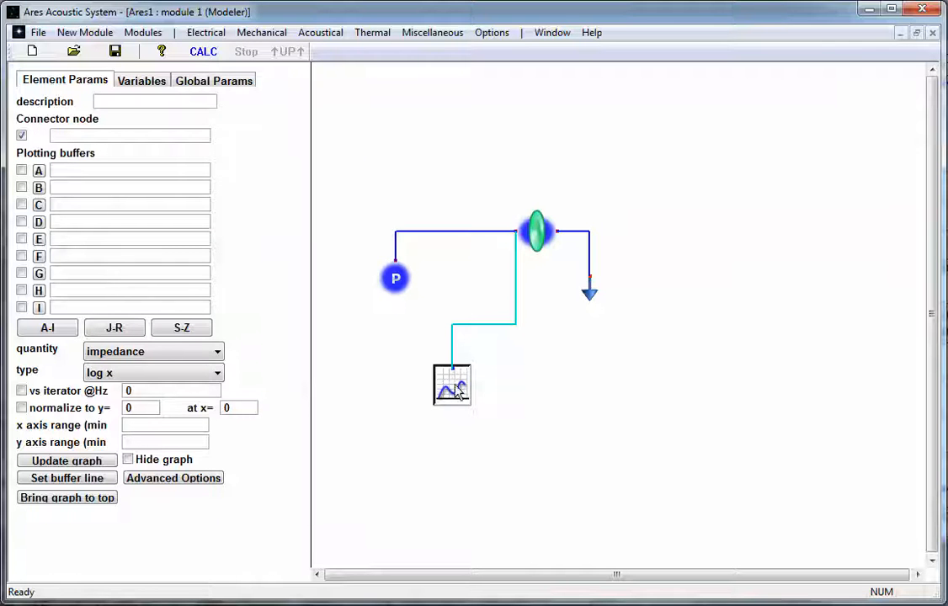
Open the membrane element's parameters for editing.
click(536, 230)
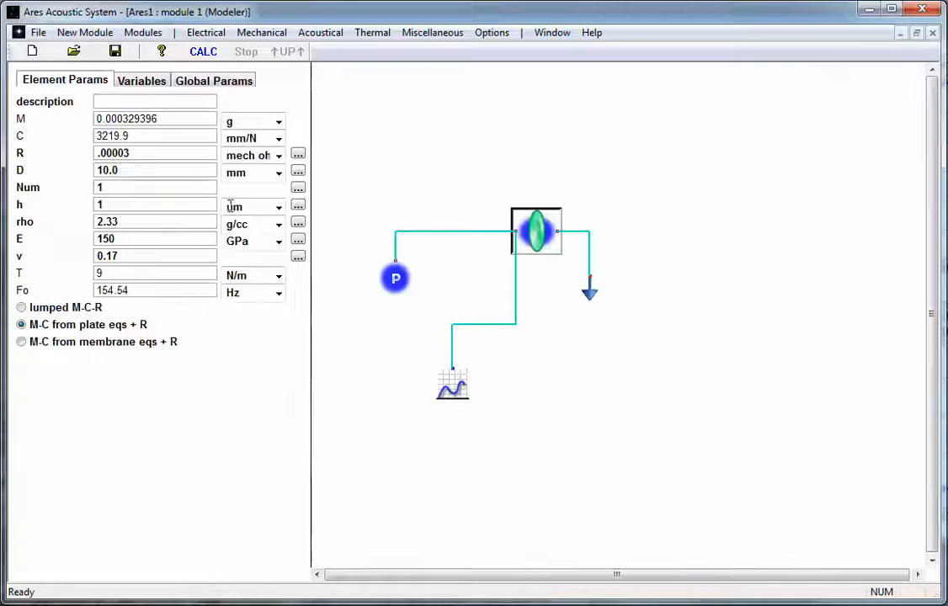